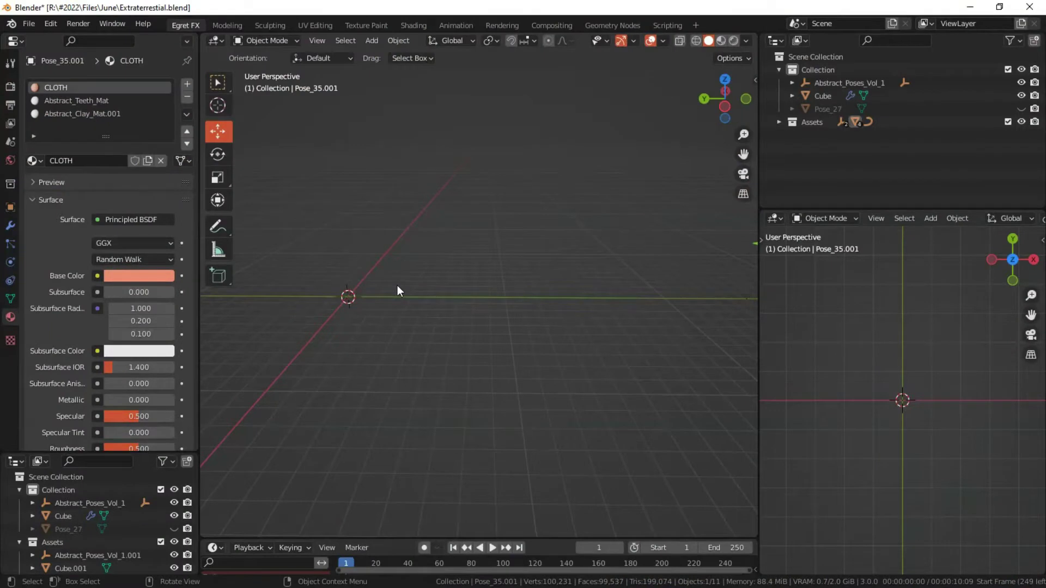
Try to move the asset cube along the Y axis to the world origin, and undo the move
middle_click_drag(398, 286, 473, 275)
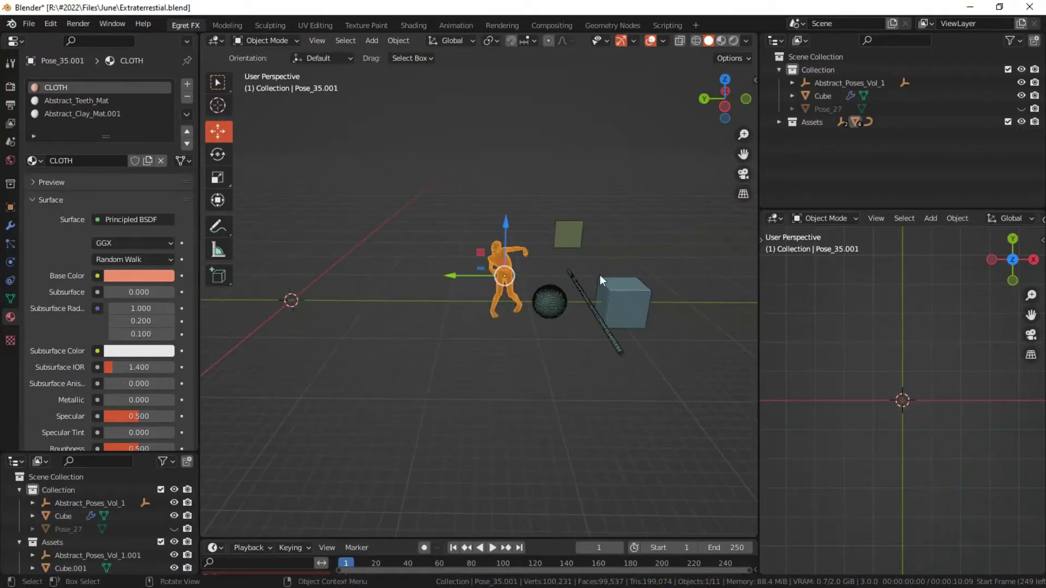
left_click(613, 289)
middle_click_drag(547, 292, 624, 297, "shift")
left_click_drag(623, 297, 301, 286)
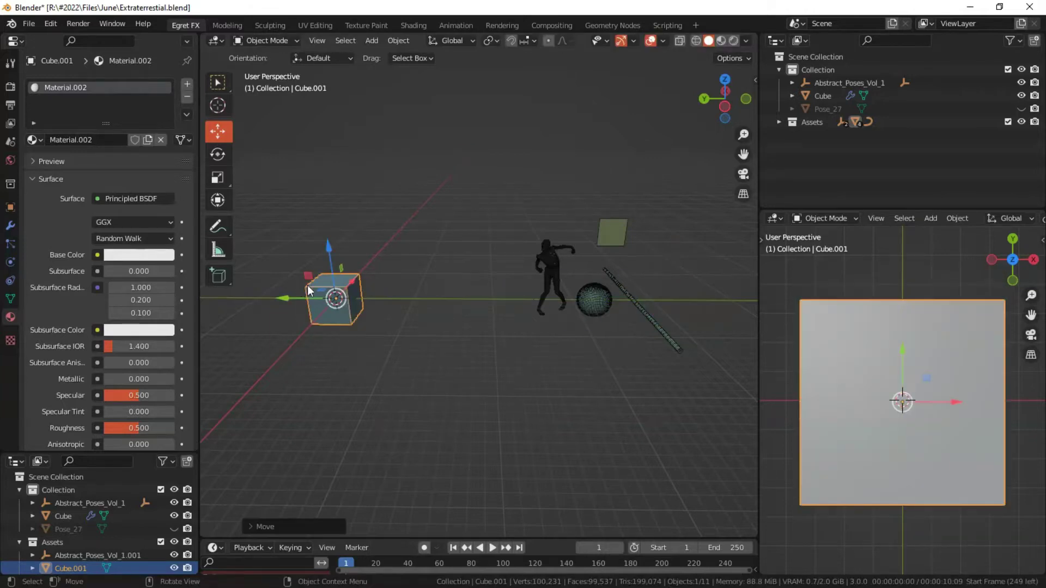
key("ctrl+z")
Snap the asset cube to the 3D cursor at the world origin
middle_click_drag(653, 289, 536, 285, "shift")
scroll(536, 286, "up", 3)
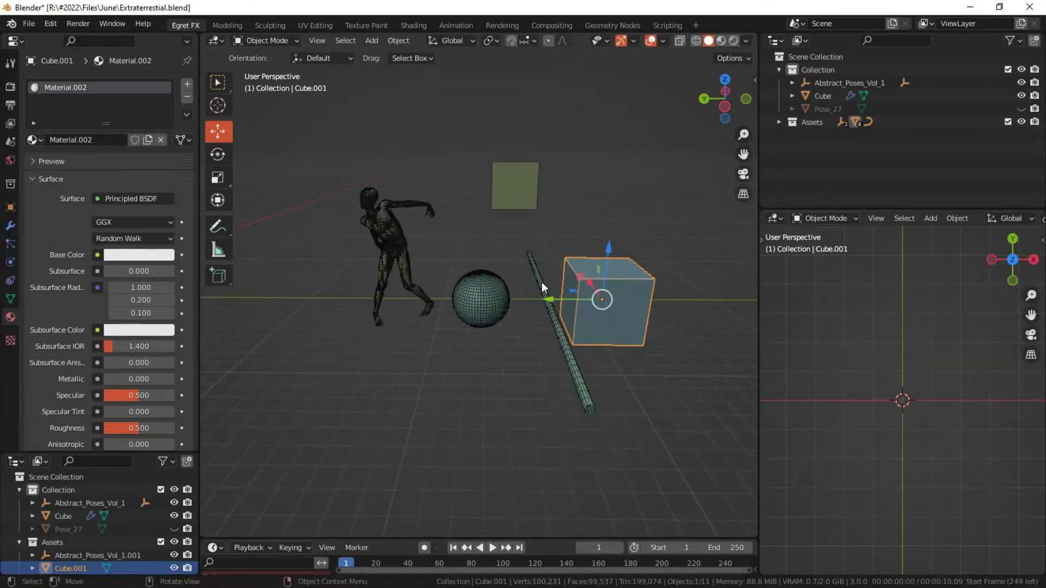
middle_click_drag(349, 287, 496, 296, "shift")
middle_click_drag(303, 302, 459, 303, "shift")
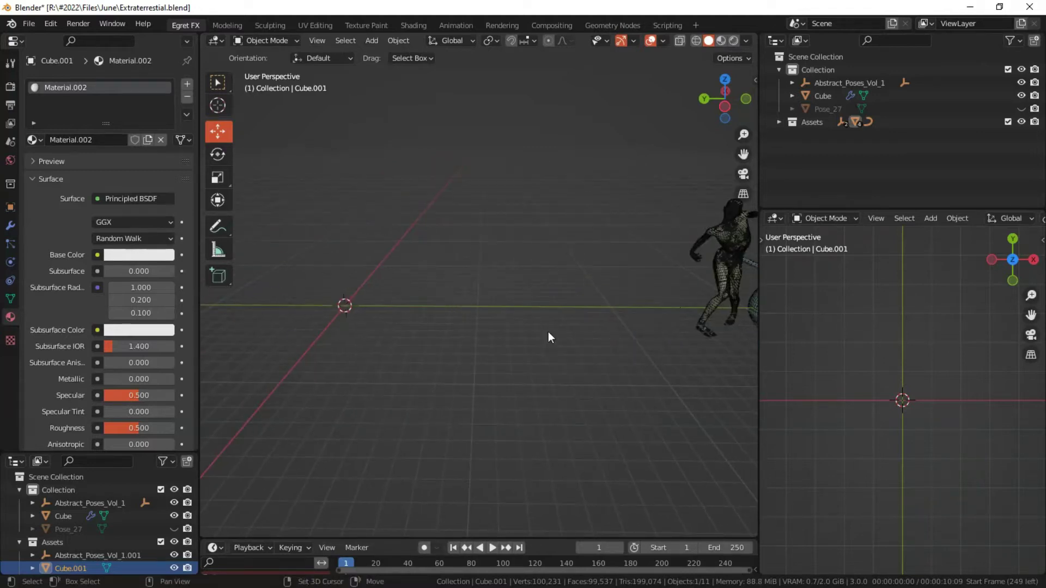
middle_click_drag(548, 331, 534, 330, "shift")
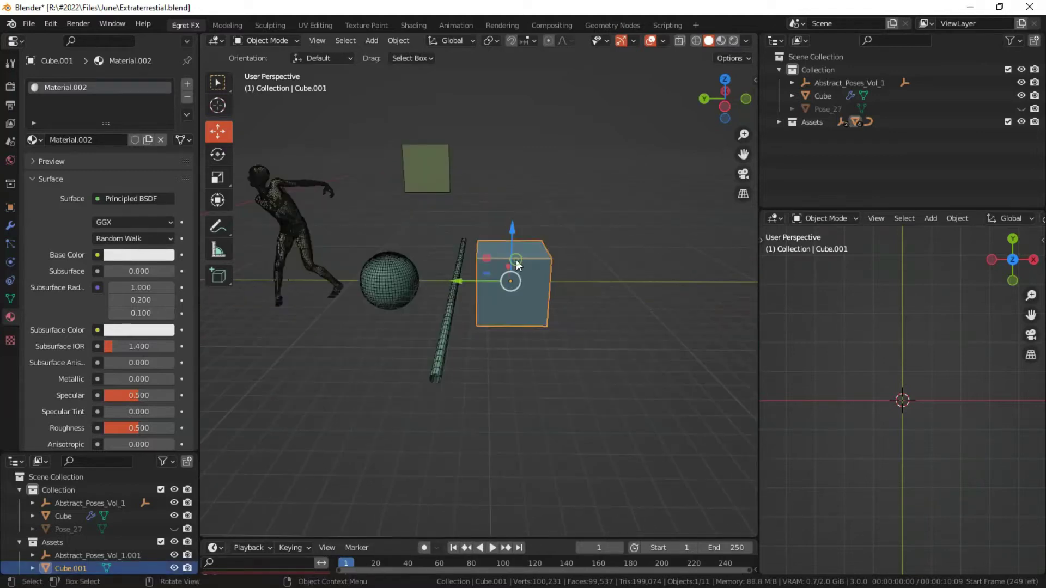
key("shift+s")
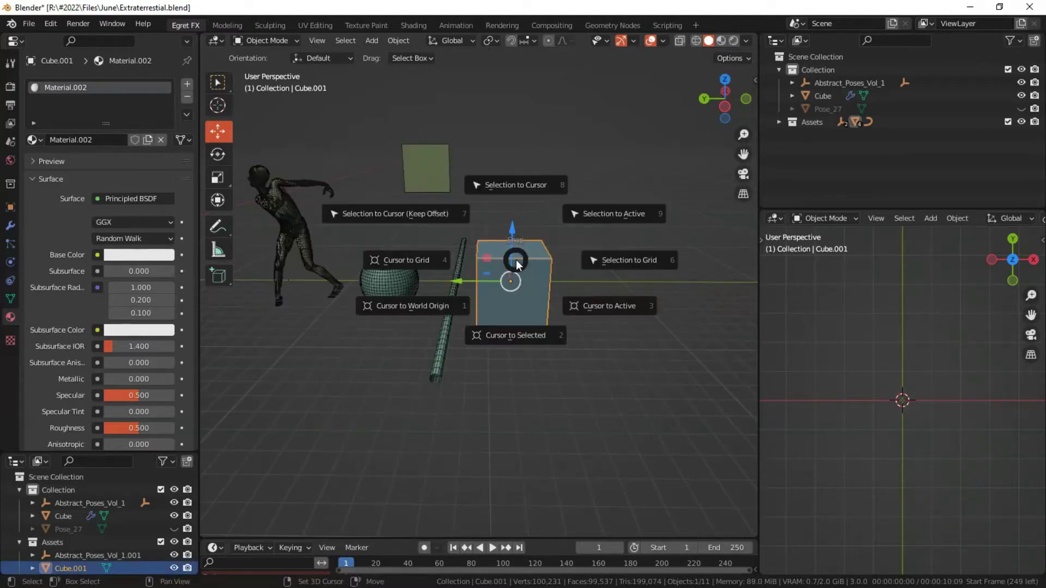
left_click(503, 176)
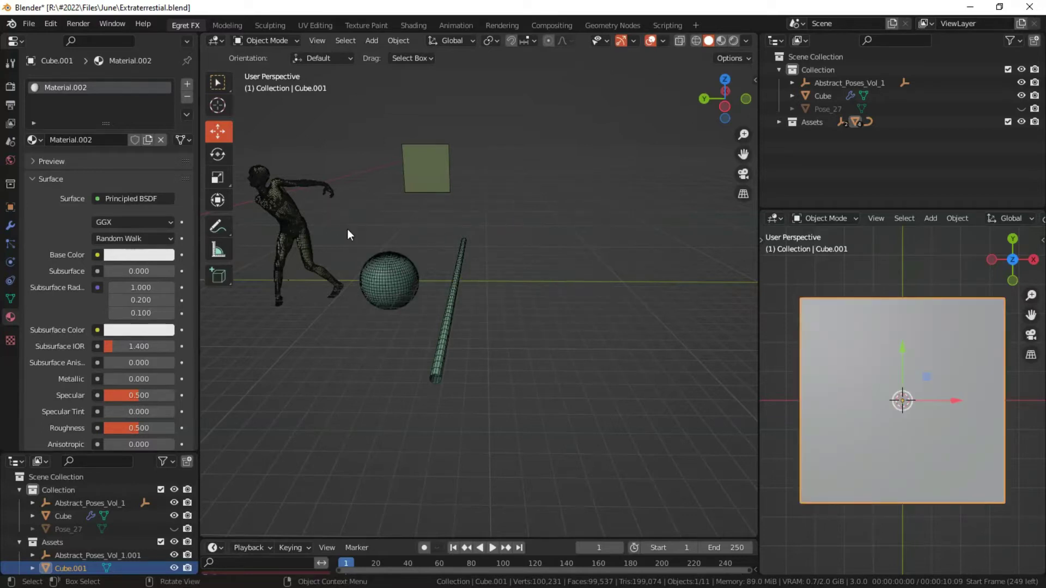
Place the 3D cursor at the center of the cube's bottom face and set the cube's origin to it
key("KP_Decimal")
scroll(453, 277, "down", 4)
middle_click_drag(519, 294, 520, 264)
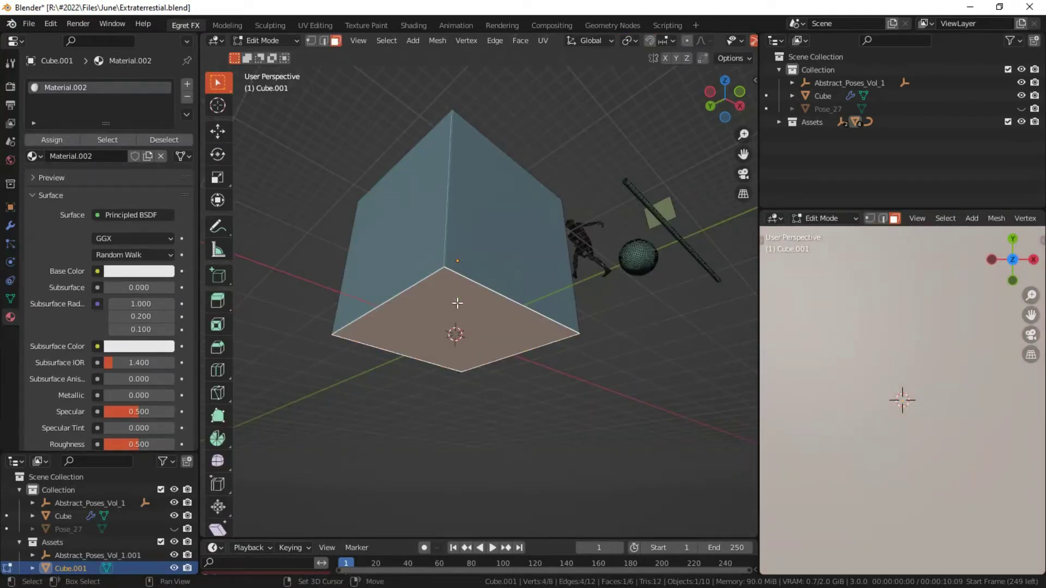
key("shift+s")
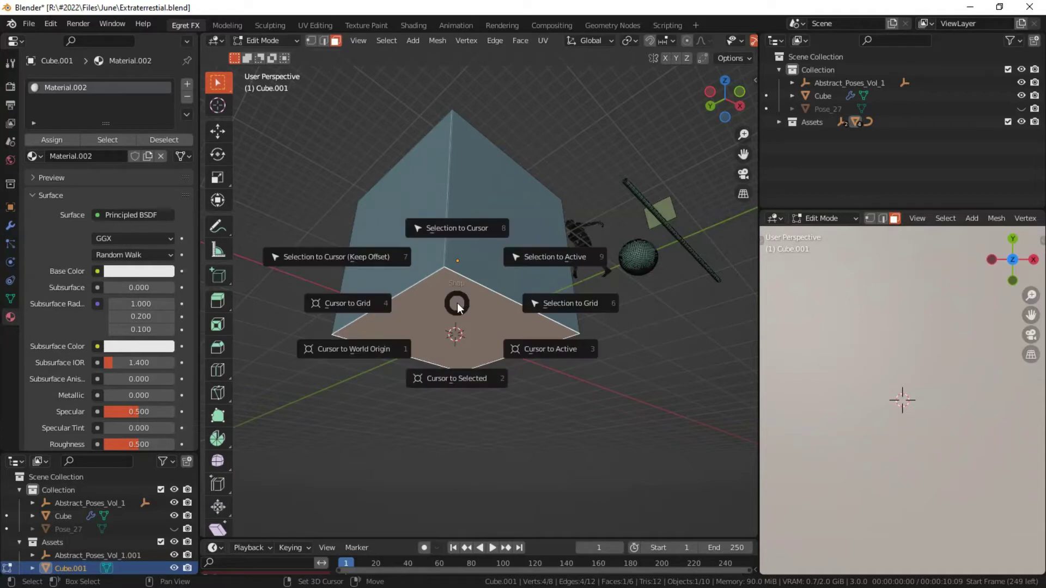
left_click(453, 375)
key("Tab")
right_click(393, 200)
mouse_move(393, 199)
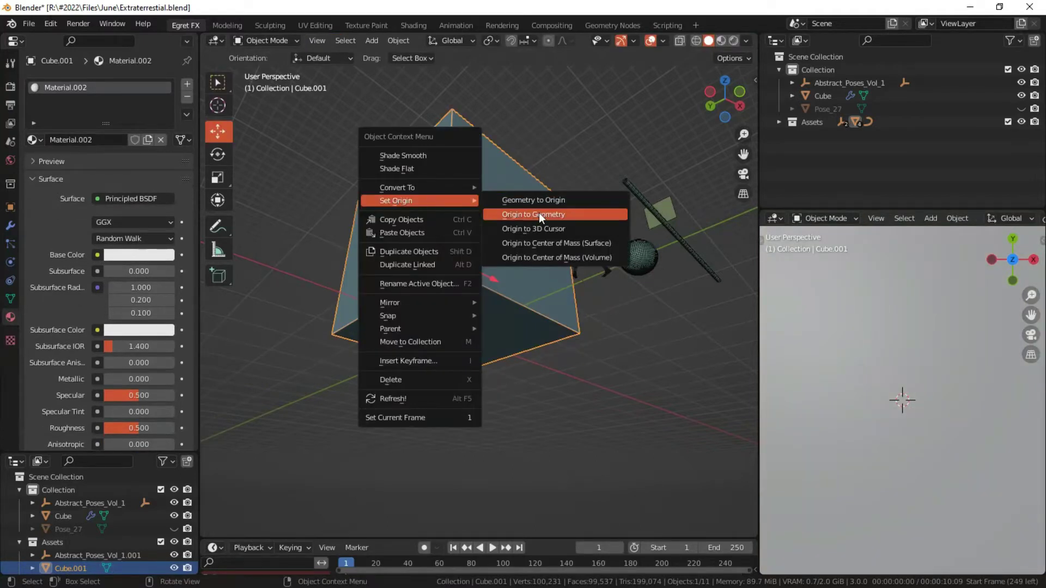
left_click(521, 227)
Try scaling the cube up from its base, and undo the scaling
middle_click_drag(521, 228, 476, 270)
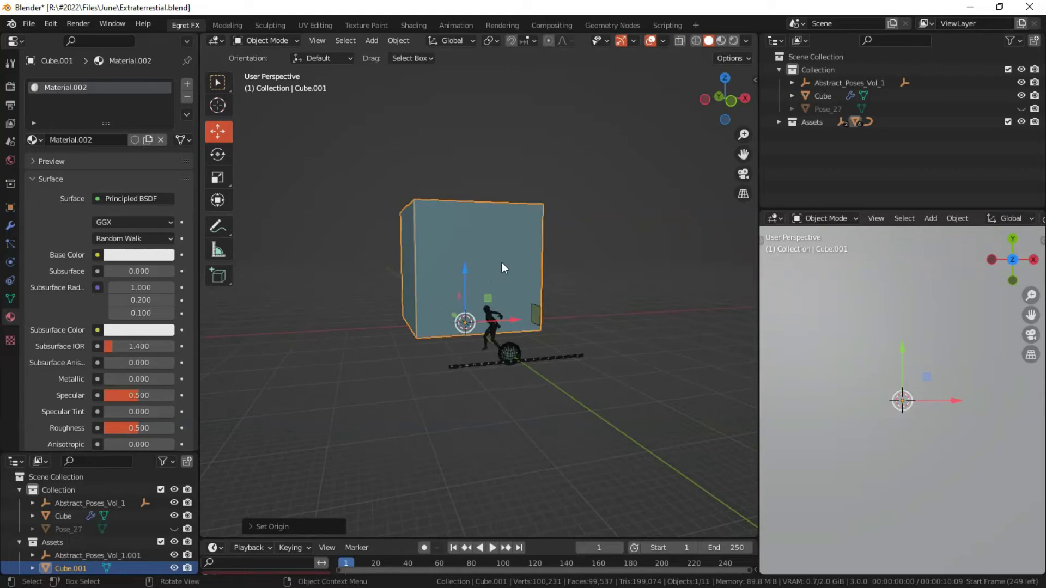
key("s")
left_click(592, 228)
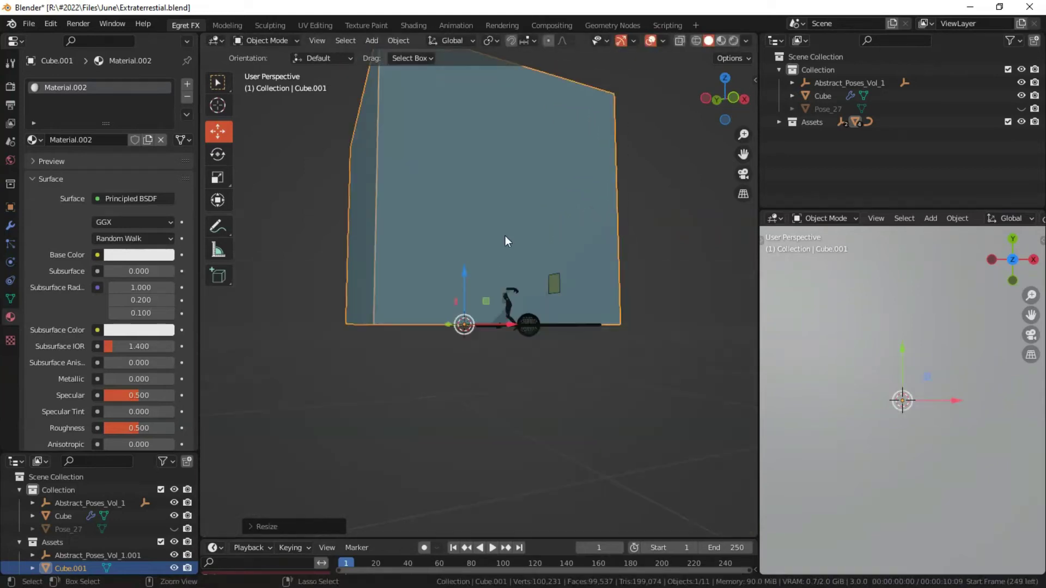
key("ctrl+z")
Scale the cube up to the size of a large room and increase its height along the Z axis
key("s")
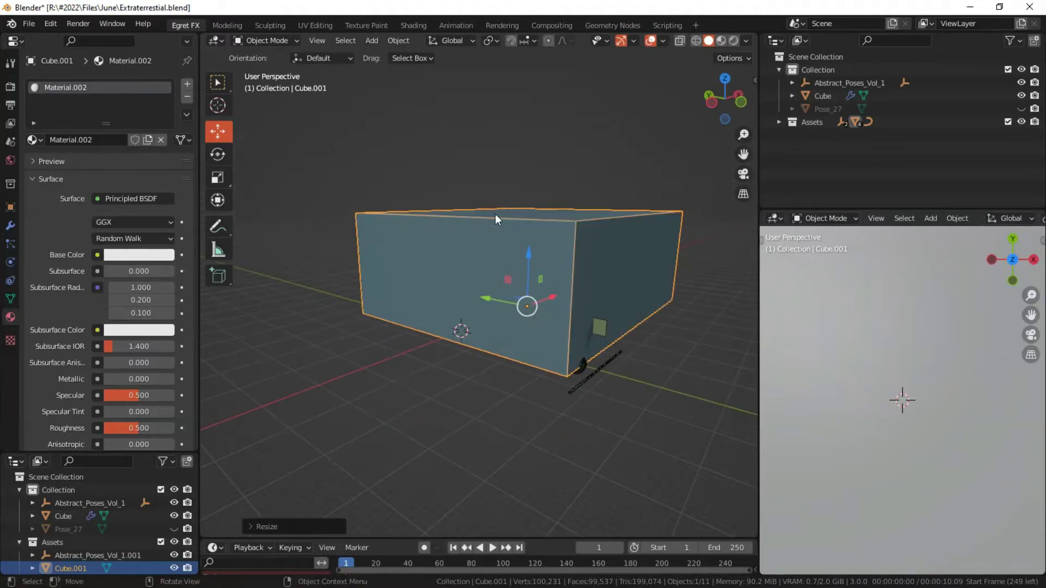
key("s")
key("z")
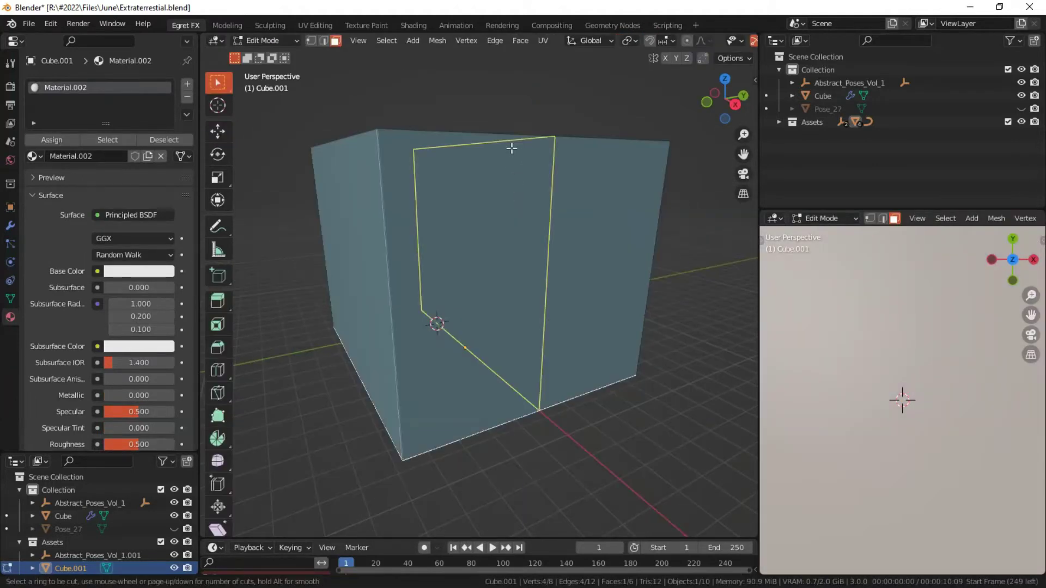
Add a centered vertical loop cut around the cube and bevel it into two parallel edge loops
left_click(512, 147)
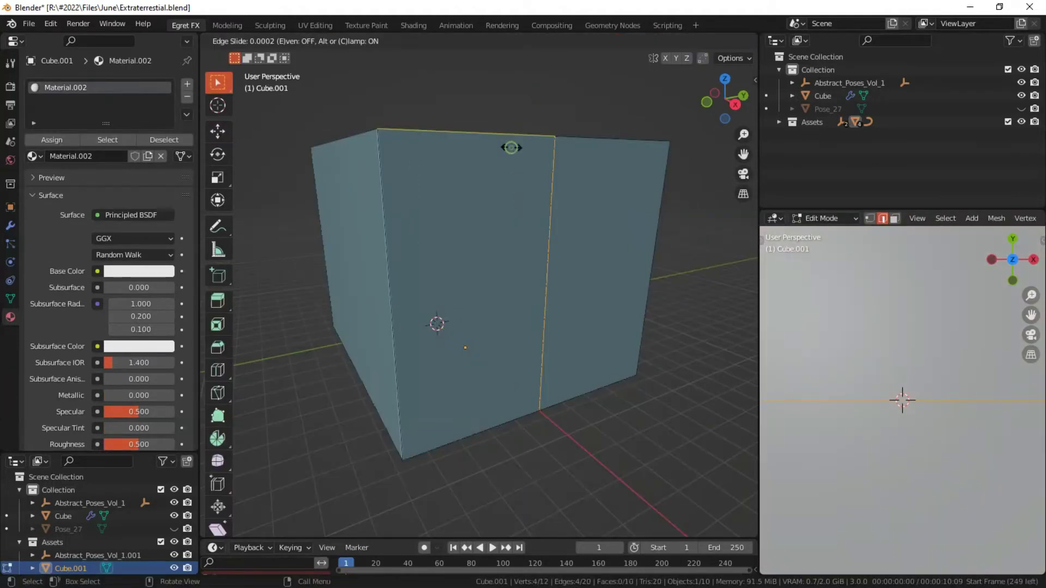
left_click(512, 148)
middle_click_drag(538, 150, 513, 164)
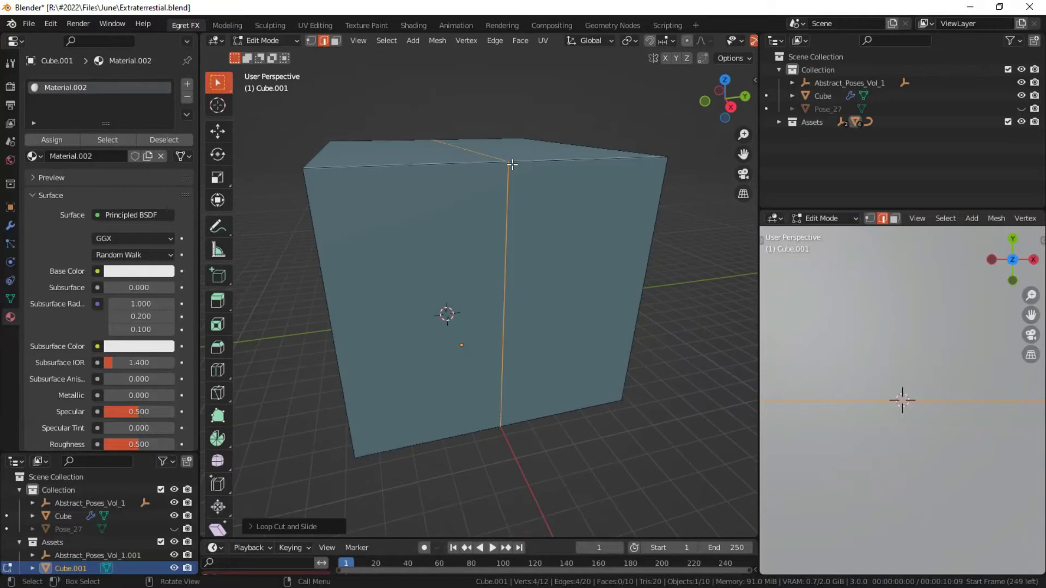
key("ctrl+b")
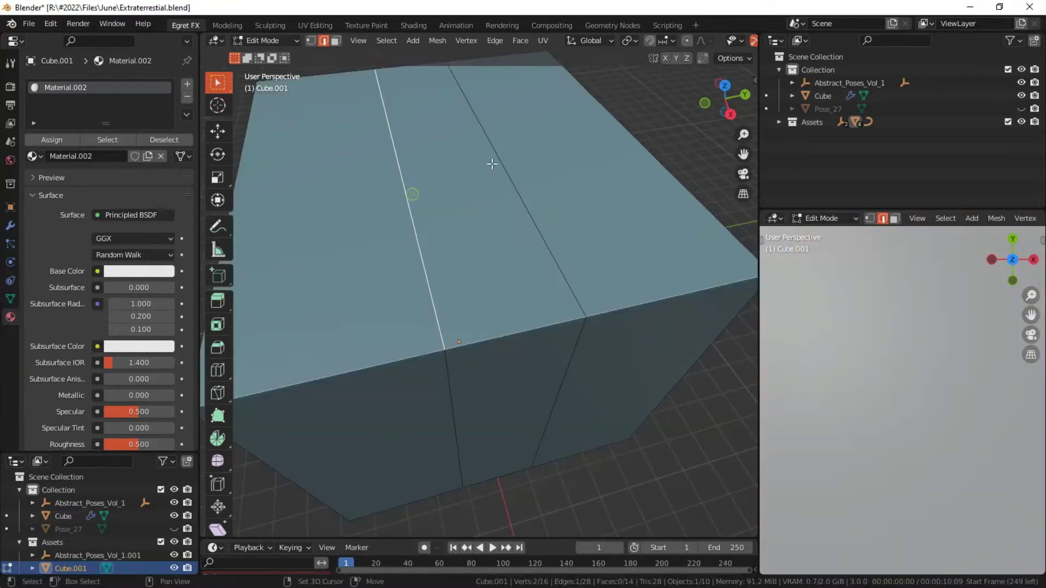
Dissolve the two parallel edges on the cube's top face and leave mesh editing
middle_click_drag(448, 205, 479, 203)
key("x")
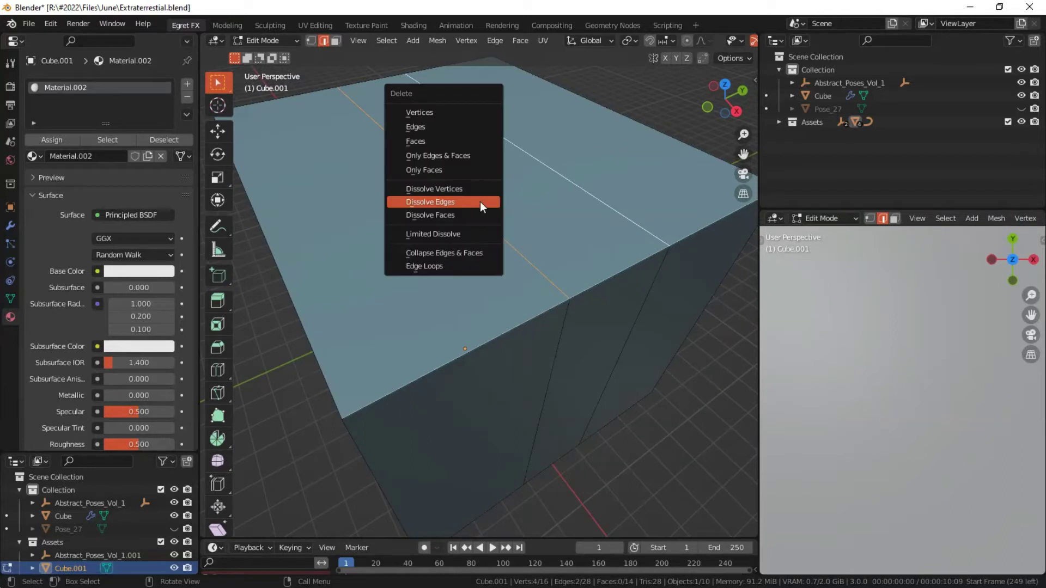
left_click(436, 202)
key("Tab")
scroll(475, 207, "down", 5)
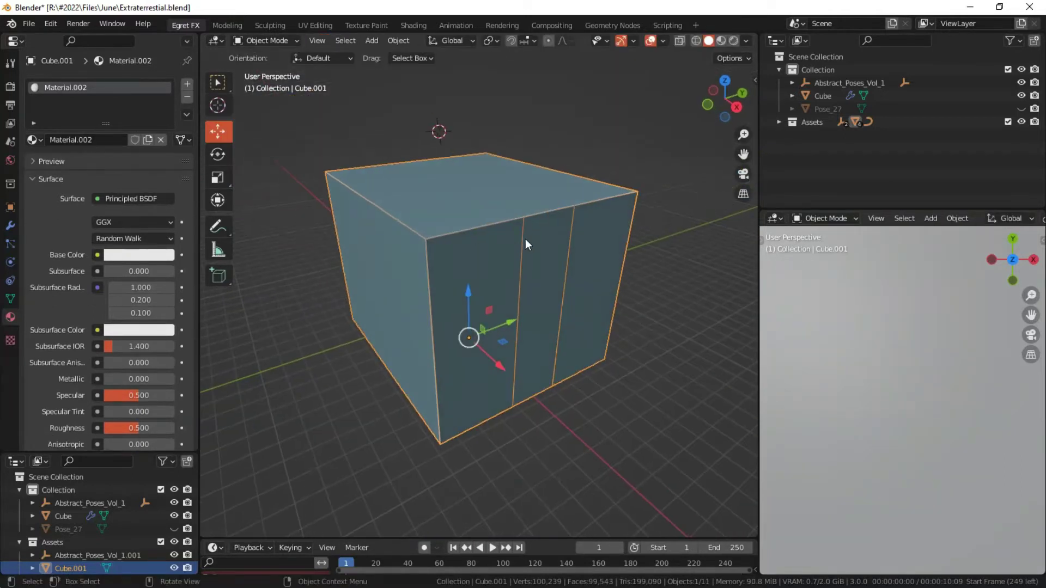
Select all three face strips of the front wall and split them from the rest of the cube mesh
key("Tab")
scroll(527, 243, "up", 2)
middle_click_drag(605, 226, 549, 220, "shift")
left_click(337, 41)
scroll(567, 210, "down", 1)
left_click(579, 212)
left_click(517, 213, "shift")
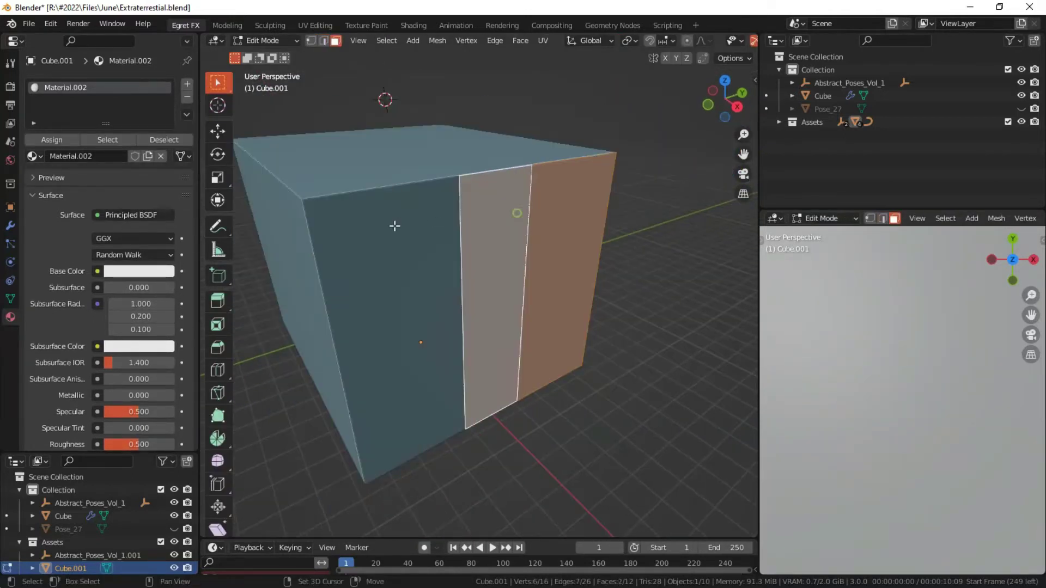
left_click(395, 226, "shift")
middle_click_drag(474, 218, 401, 204)
key("y")
Delete the narrow middle face of the front wall to open a doorway, and return to Object Mode
left_click(429, 218)
key("x")
left_click(471, 205)
scroll(401, 203, "up", 5)
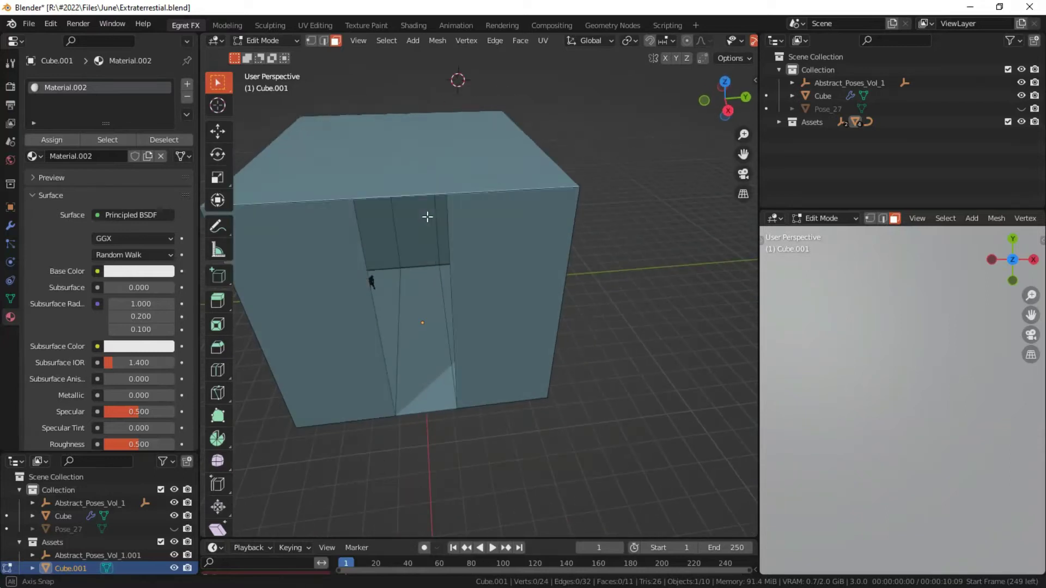
key("Tab")
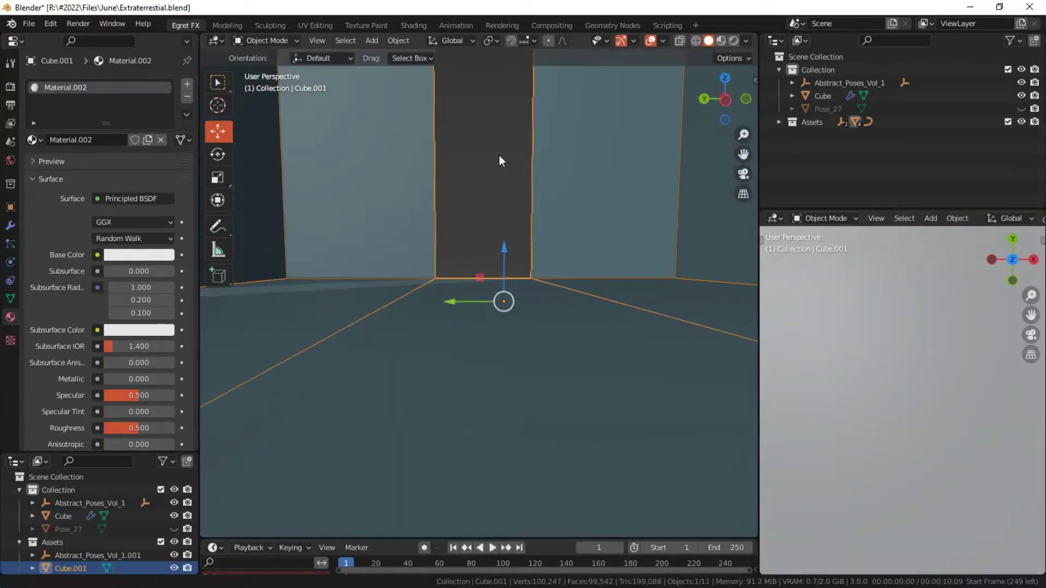
Add a camera to the scene and save the file
key("shift+a")
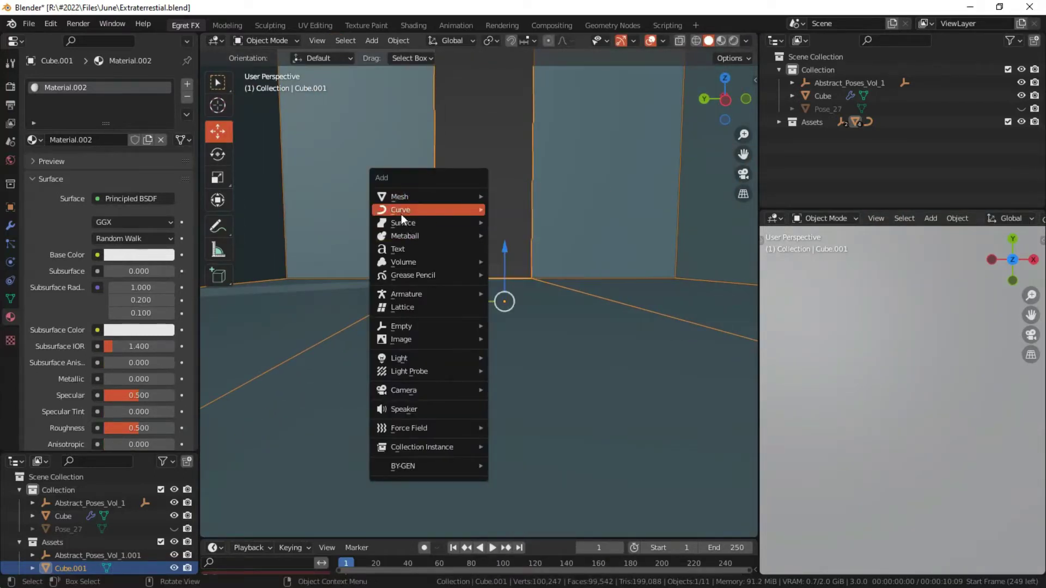
mouse_move(410, 388)
left_click(523, 390)
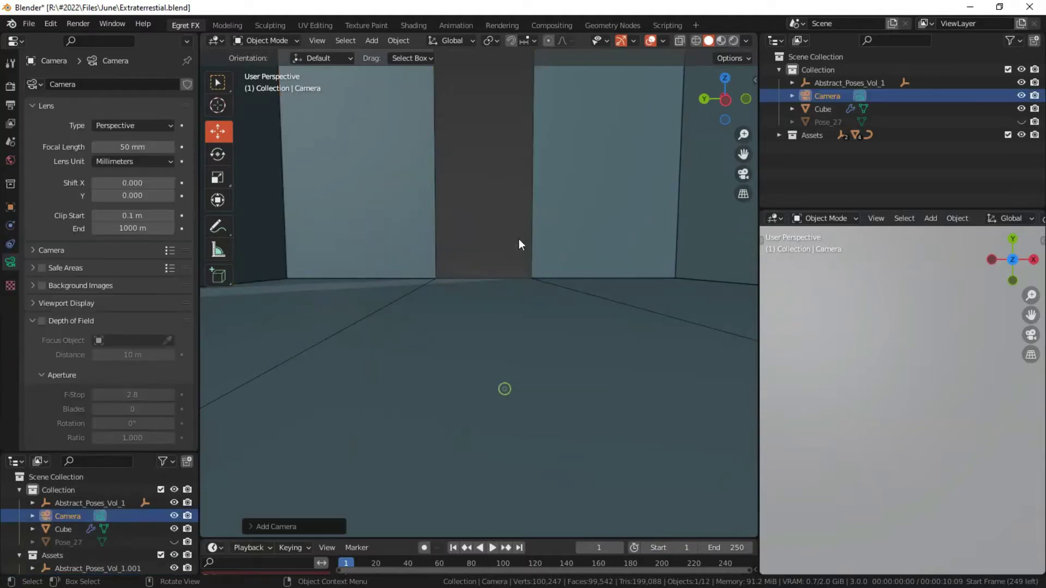
key("ctrl+s")
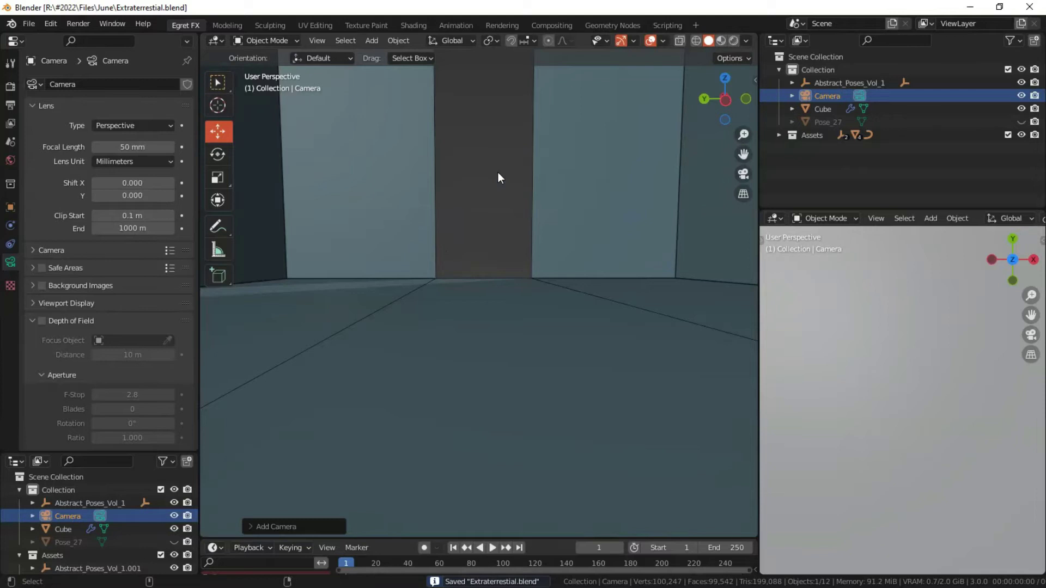
Align the camera to the current interior view of the doorway and lock the camera to the view
key("ctrl+alt+KP_0")
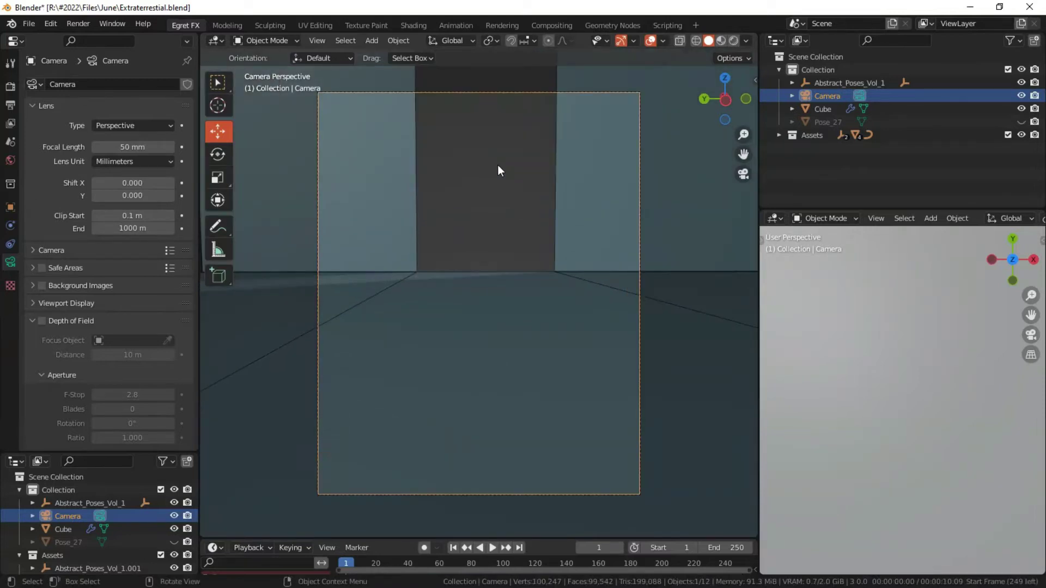
key("n")
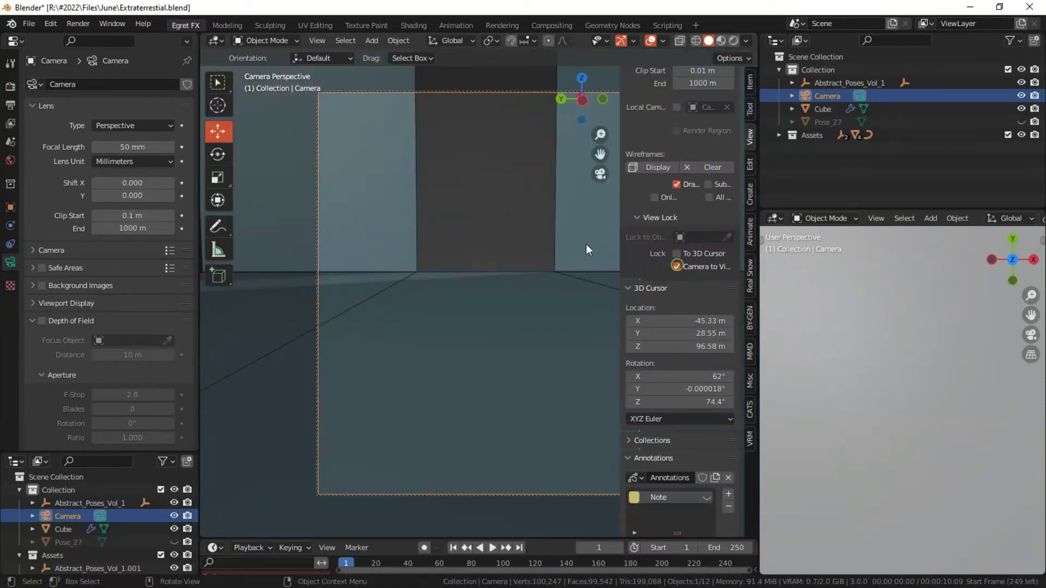
key("n")
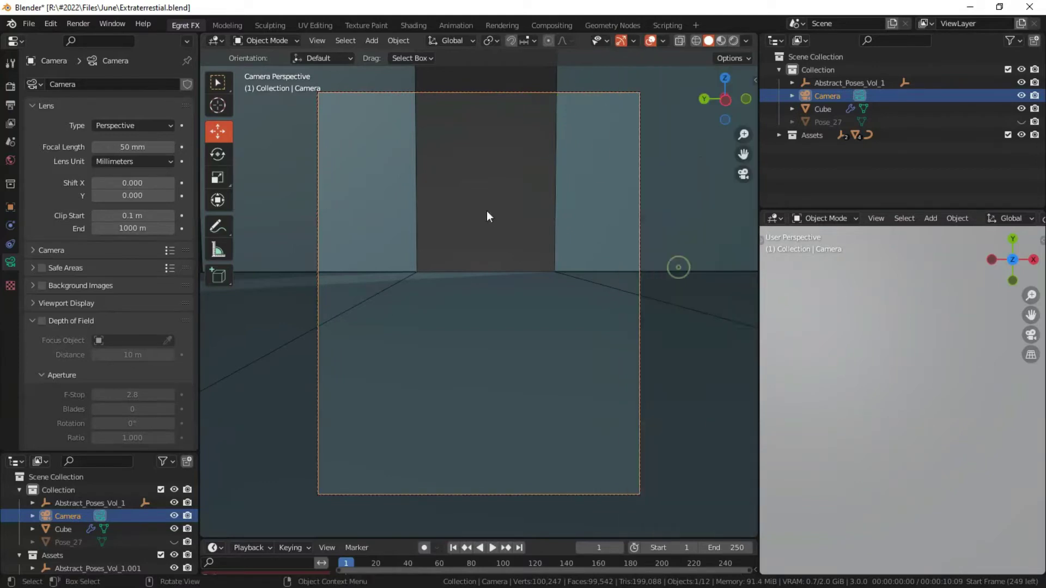
key("Home")
left_click_drag(742, 133, 741, 142)
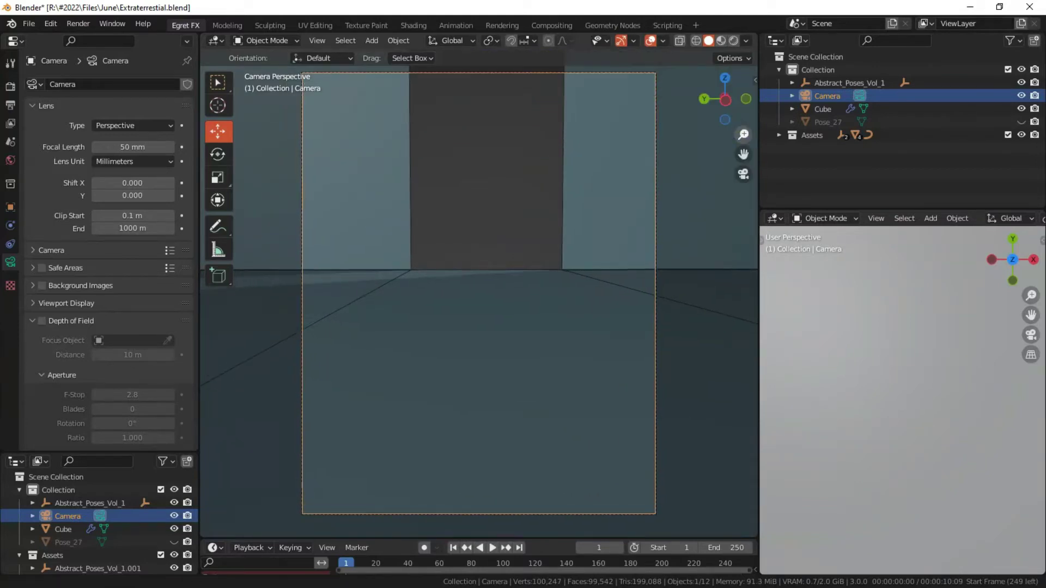
scroll(681, 145, "down", 1)
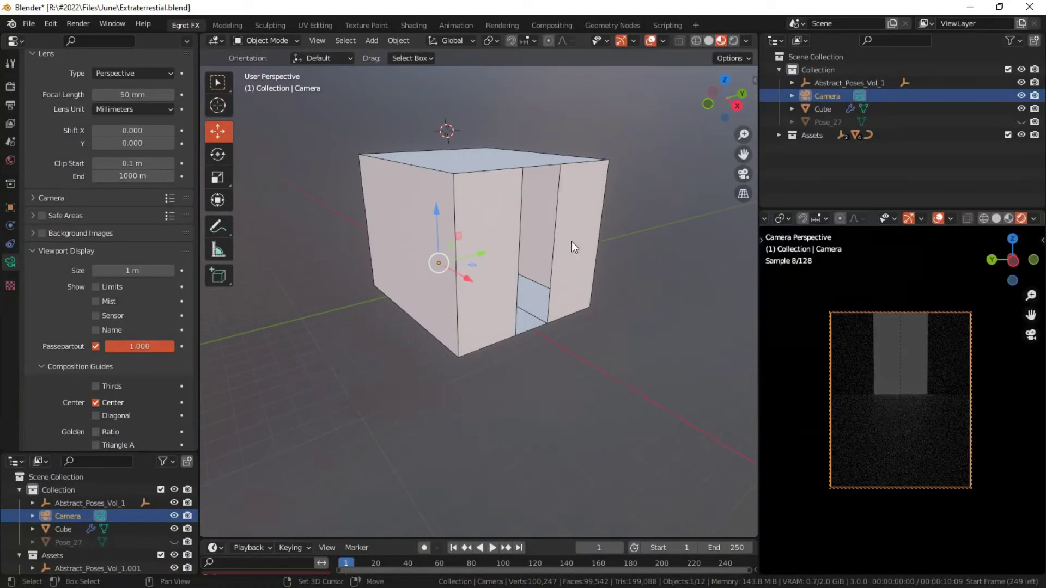
Select the asset plane and place it, enlarged, just outside the room in front of the doorway
middle_click_drag(393, 266, 349, 276)
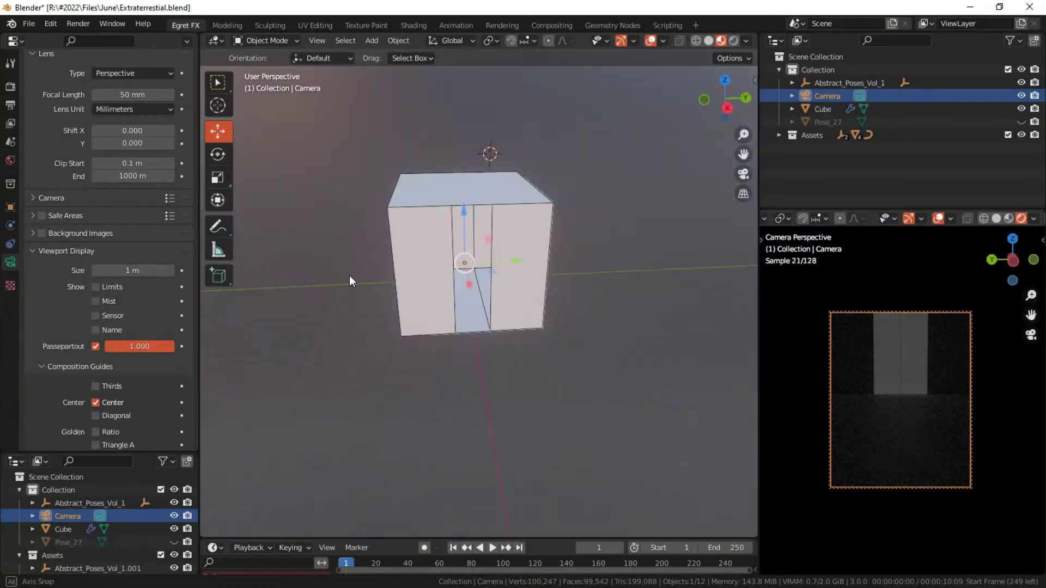
scroll(353, 272, "up", 6)
middle_click_drag(361, 236, 354, 234)
left_click(303, 228)
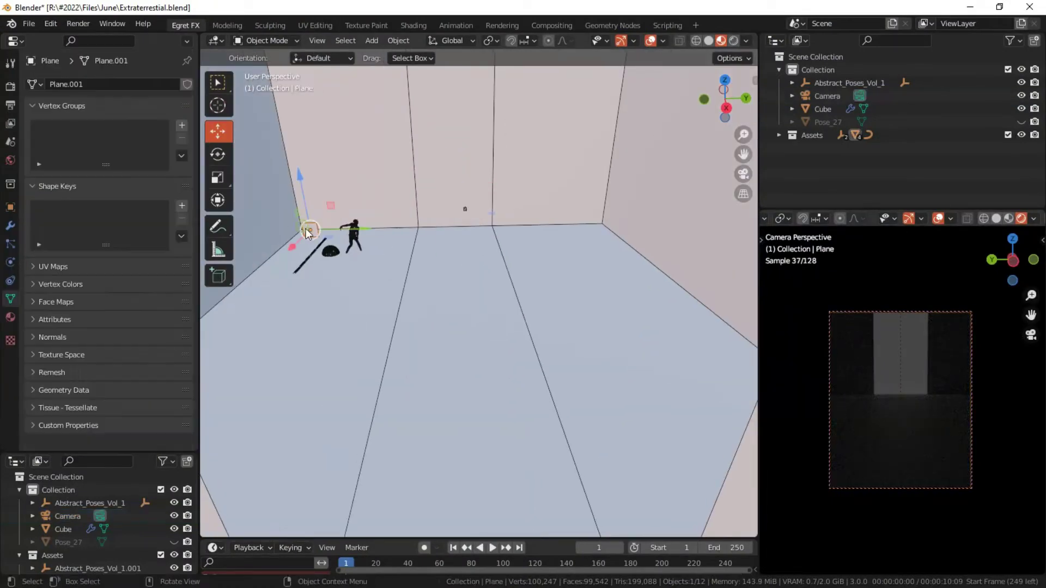
key("KP_Decimal")
scroll(472, 252, "down", 3)
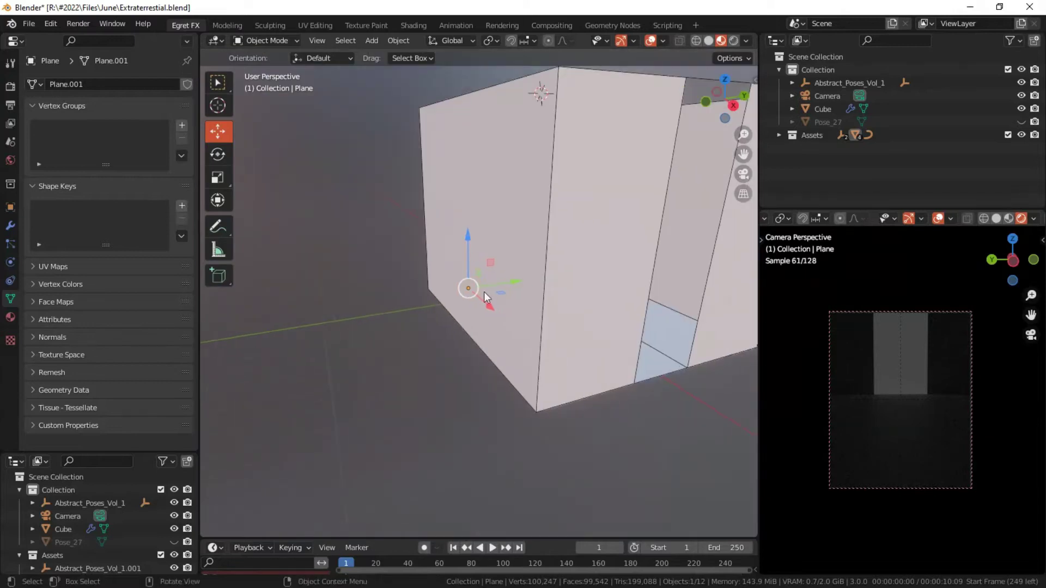
middle_click_drag(484, 292, 502, 218)
scroll(398, 248, "up", 1)
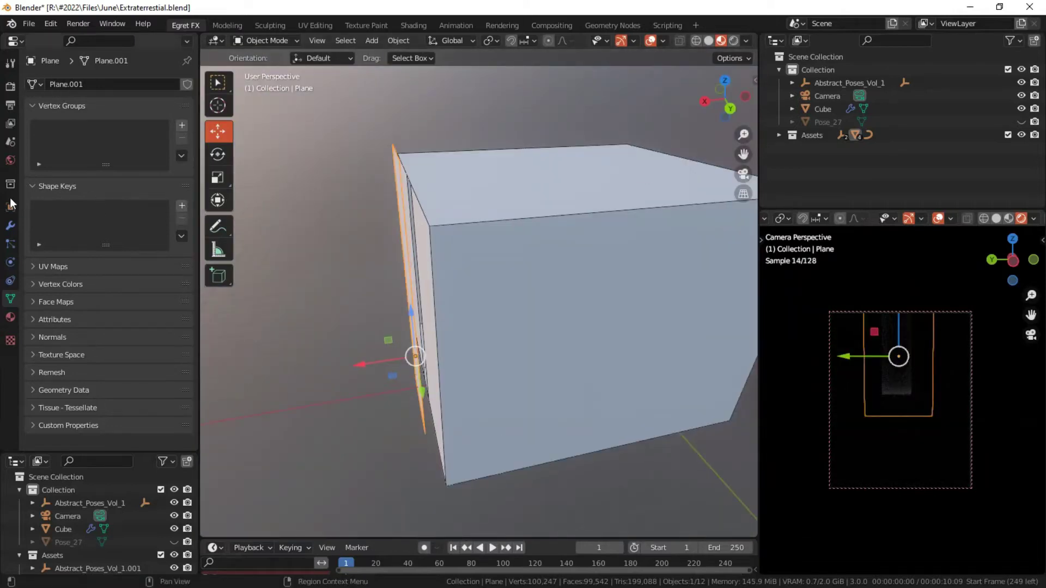
Change the surface shader of the plane's Light material to Emission
left_click(9, 317)
left_click(71, 136)
left_click(131, 198)
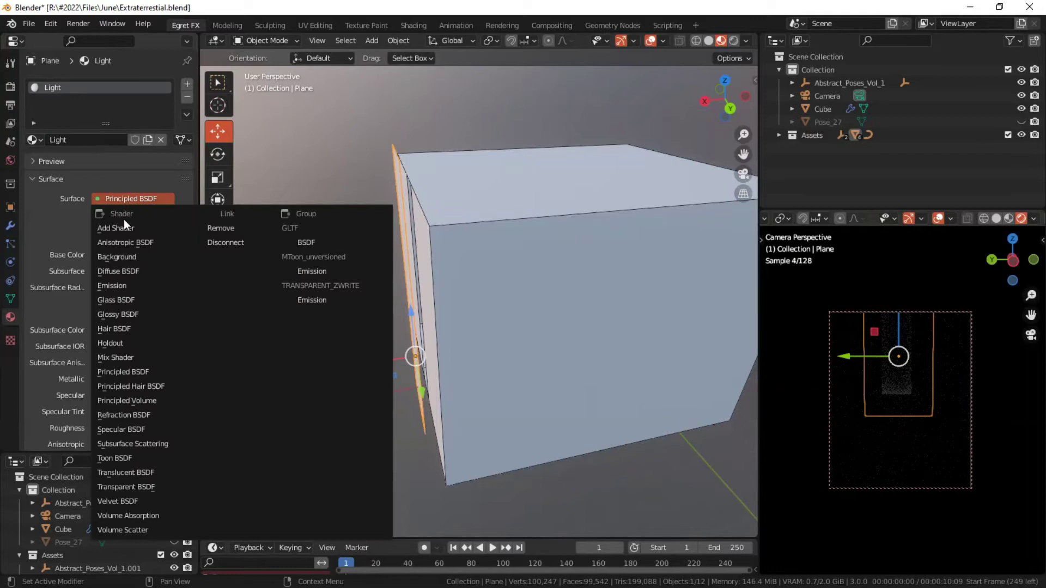
left_click(112, 284)
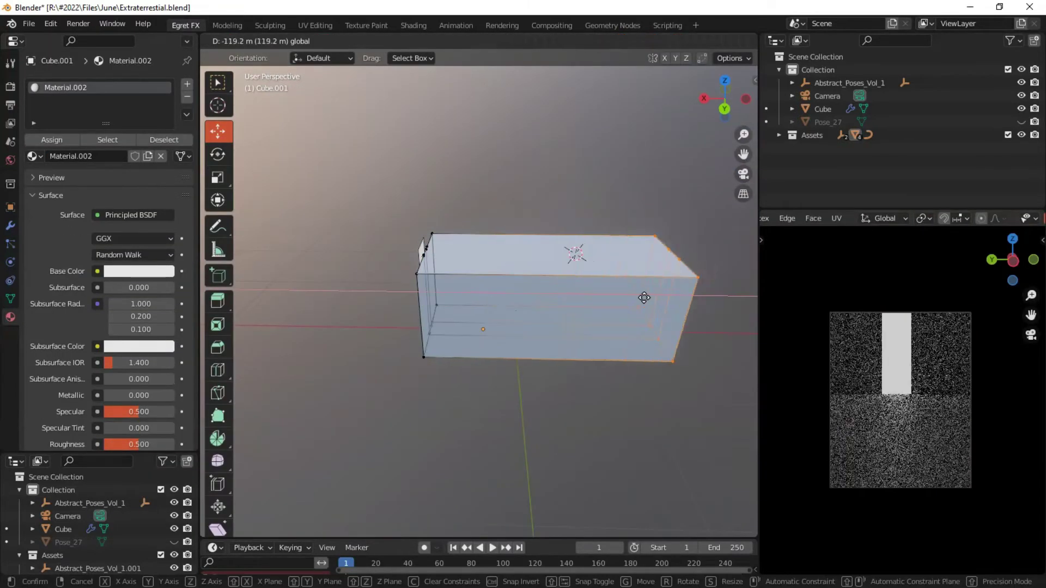
Enlarge the room mesh by moving its end and side walls outward, and assign the second material slot to the floor faces
middle_click_drag(643, 299, 566, 306)
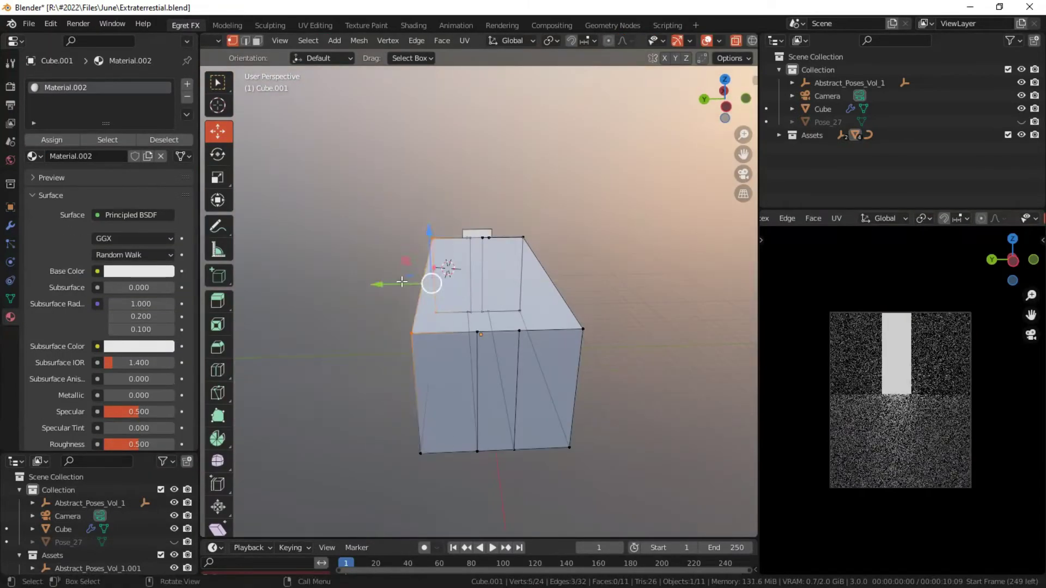
key("g")
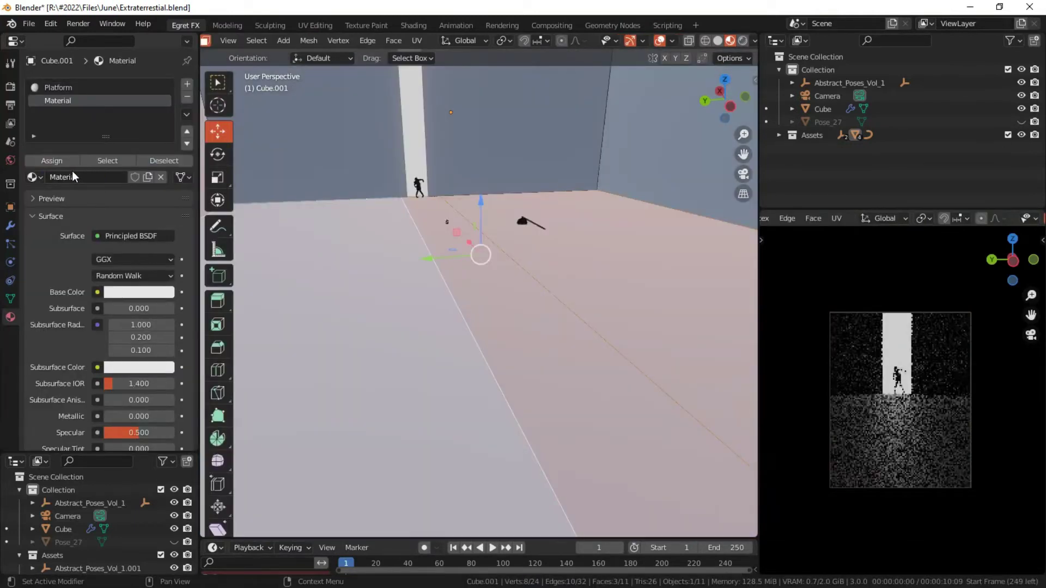
left_click(52, 160)
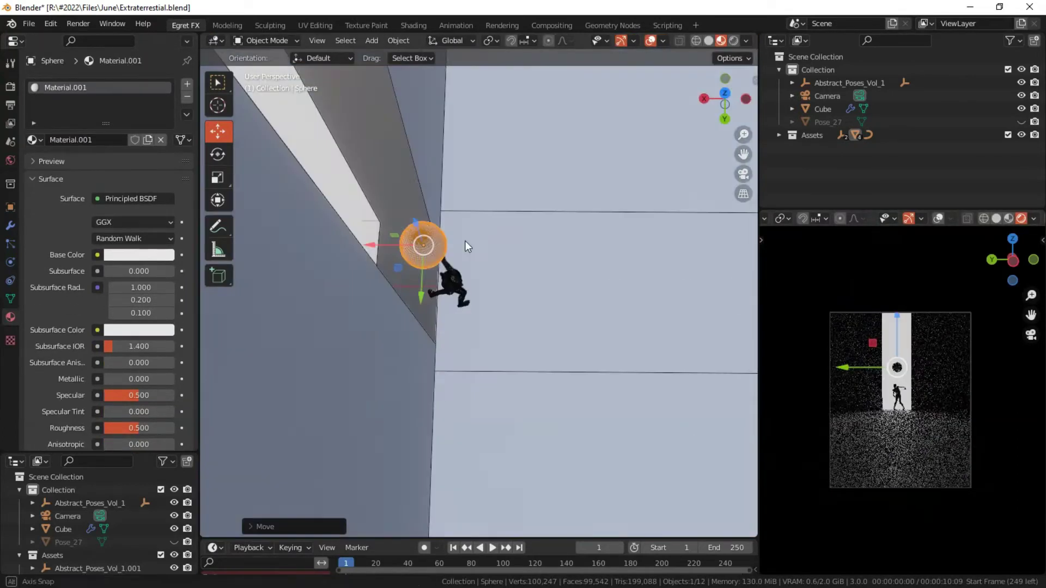
Resize the sphere and position it in the lit doorway high above the standing figure
middle_click_drag(445, 210, 520, 231)
middle_click_drag(528, 171, 519, 149)
key("s")
left_click(550, 113)
left_click_drag(484, 111, 484, 126)
Duplicate the sphere downward along Z, scale the copy smaller, and check it from the camera view
key("shift+d")
key("z")
left_click(492, 187)
key("s")
left_click(536, 135)
middle_click_drag(537, 135, 555, 132)
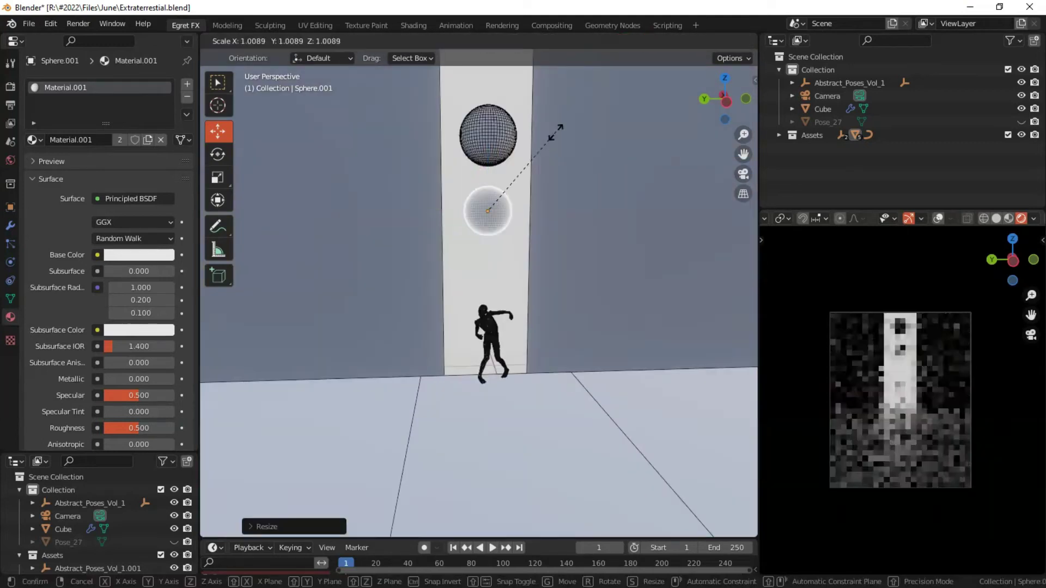
key("s")
left_click(556, 151)
key("KP_0")
Duplicate the second sphere downward along Z, shrink the copy, and place it just above the figure
key("shift+d")
key("z")
left_click(483, 197)
key("s")
left_click(494, 171)
left_click_drag(470, 169, 470, 176)
Adjust the sizes and heights of the stacked spheres in the doorway, raising the upper ones
left_click(471, 117, "shift")
left_click(471, 177, "shift")
key("s")
left_click(510, 98)
left_click_drag(470, 114, 470, 105)
key("s")
left_click(501, 85)
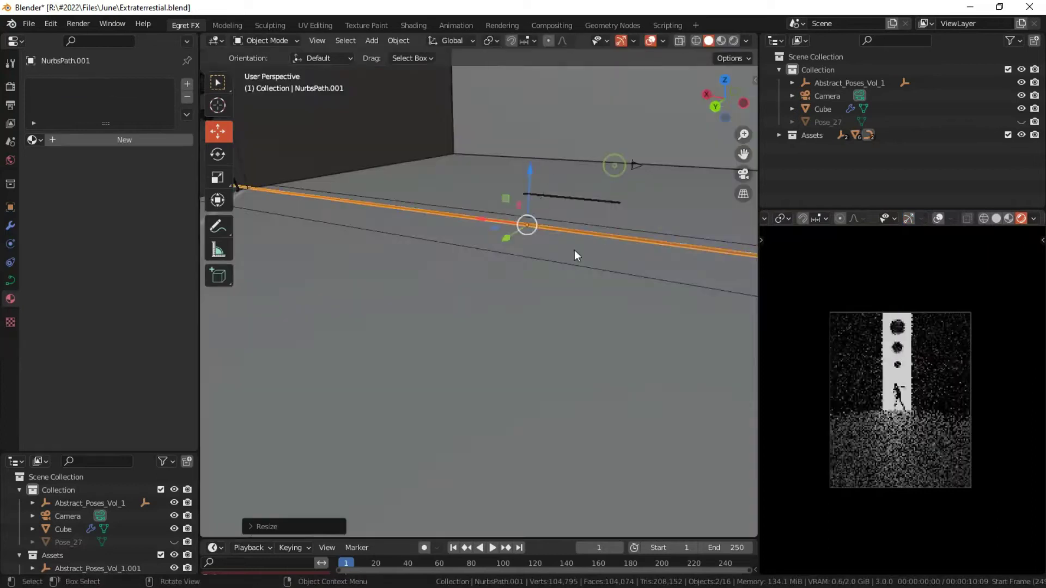
Give the path on the room's floor a round bevel with a depth of 0.04 m
key("KP_0")
key("e")
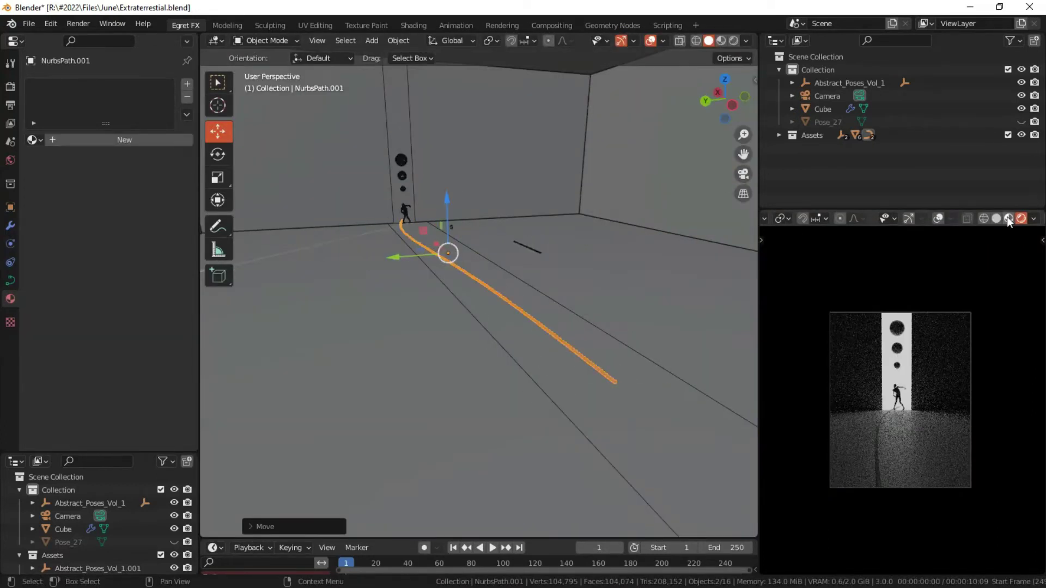
left_click(11, 280)
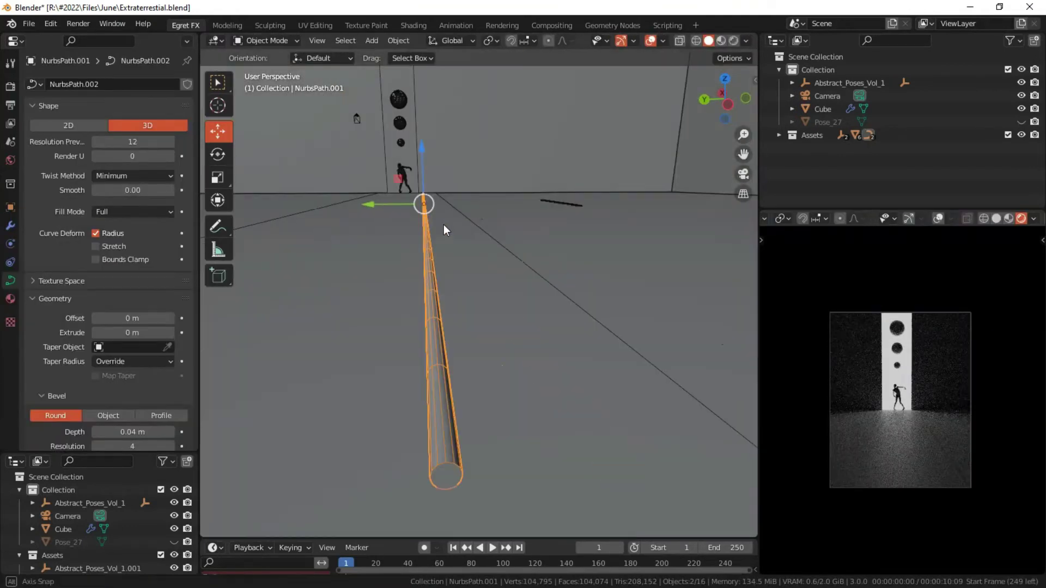
Move the path's control points so it bends into a sweeping curve across the floor from the figure's feet
key("Tab")
key("g")
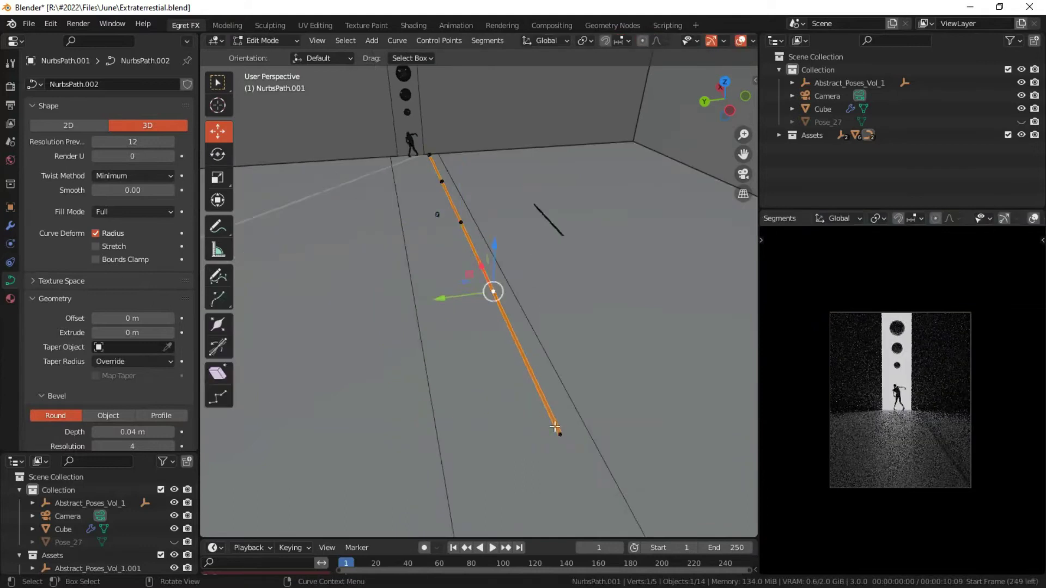
key("g")
left_click(452, 327)
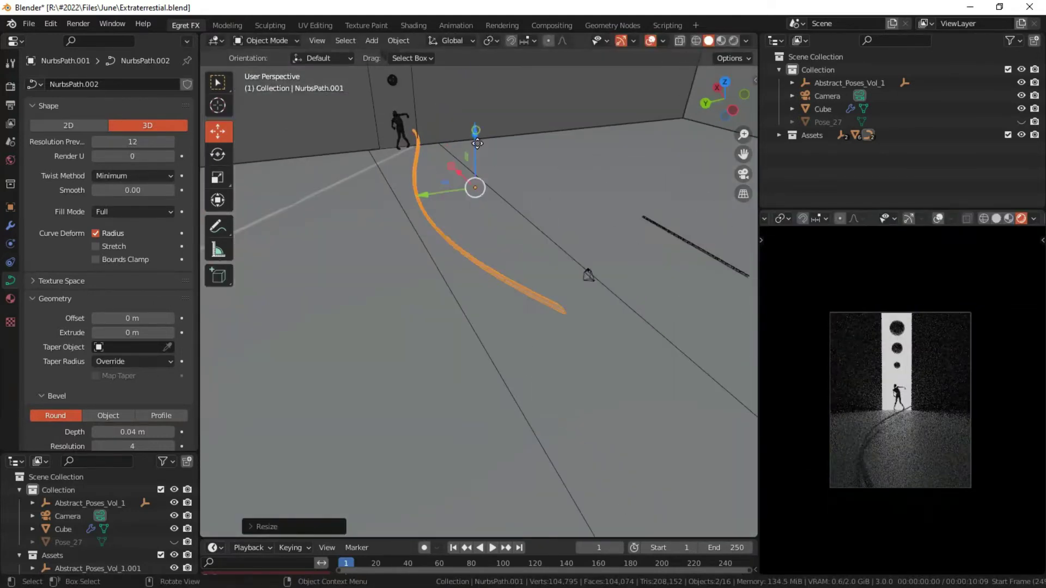
Show the viewport in Material Preview, set the curved path's bevel resolution to 2, and save the file
left_click(728, 40)
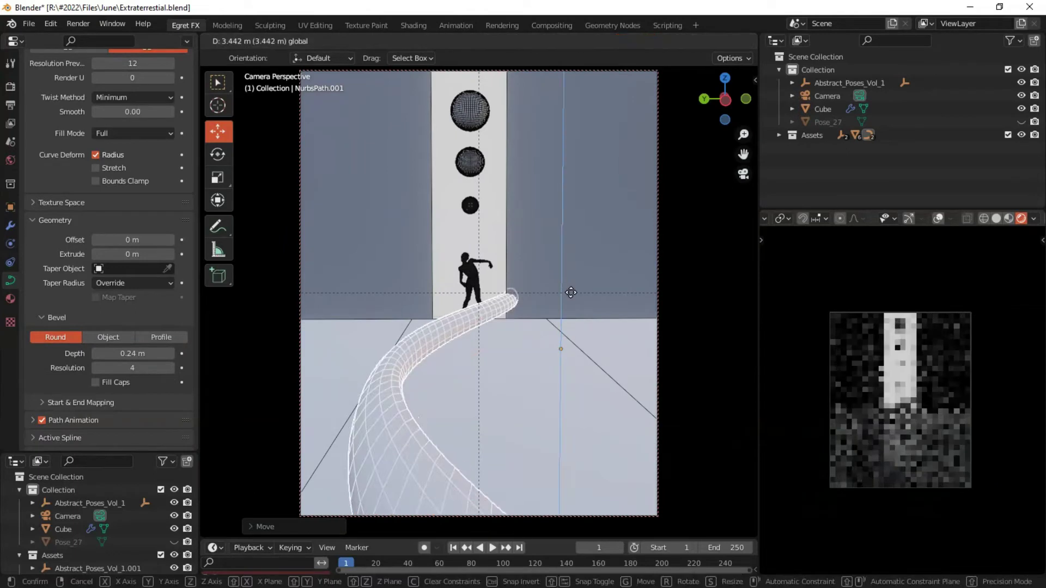
double_click(133, 369)
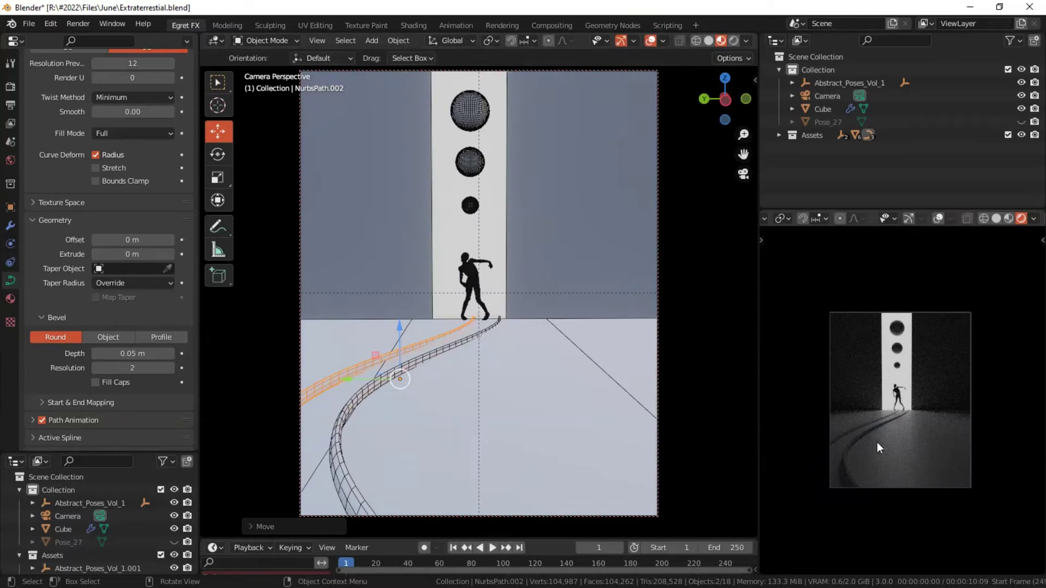
key("ctrl+s")
Duplicate both floor curves along Y, mirror the copies with a Y scale of -1, and align them on the opposite side
left_click(367, 374, "shift")
key("shift+d")
key("y")
left_click(472, 373)
key("s")
key("y")
key("minus")
key("1")
key("Return")
mouse_move(479, 375)
left_mouse_down()
mouse_move(460, 372)
mouse_move(476, 374)
left_mouse_up()
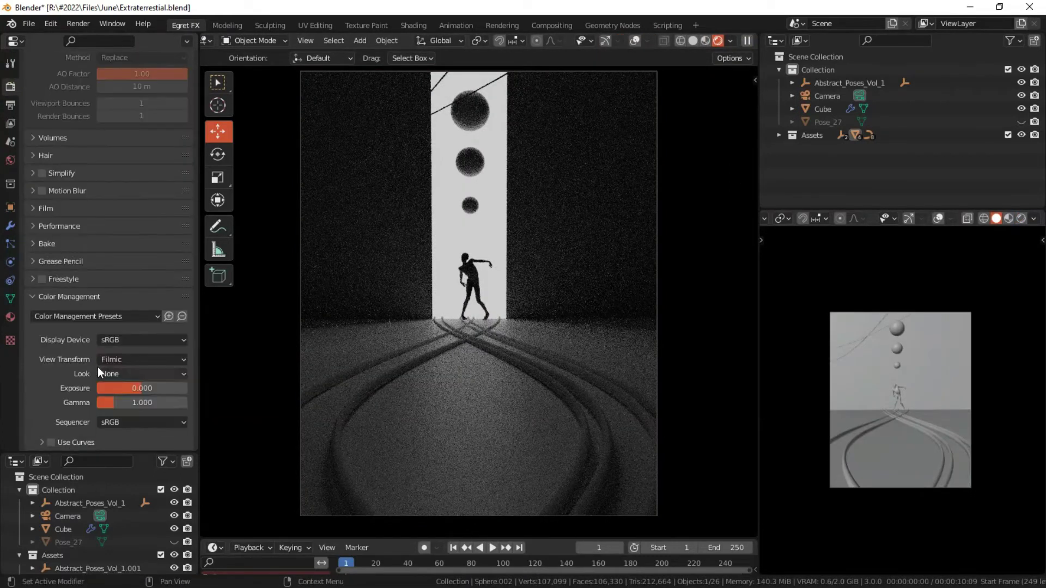
Choose a different look for the Filmic view transform in color management and toggle the viewport overlays
left_click(109, 374)
left_click(142, 414)
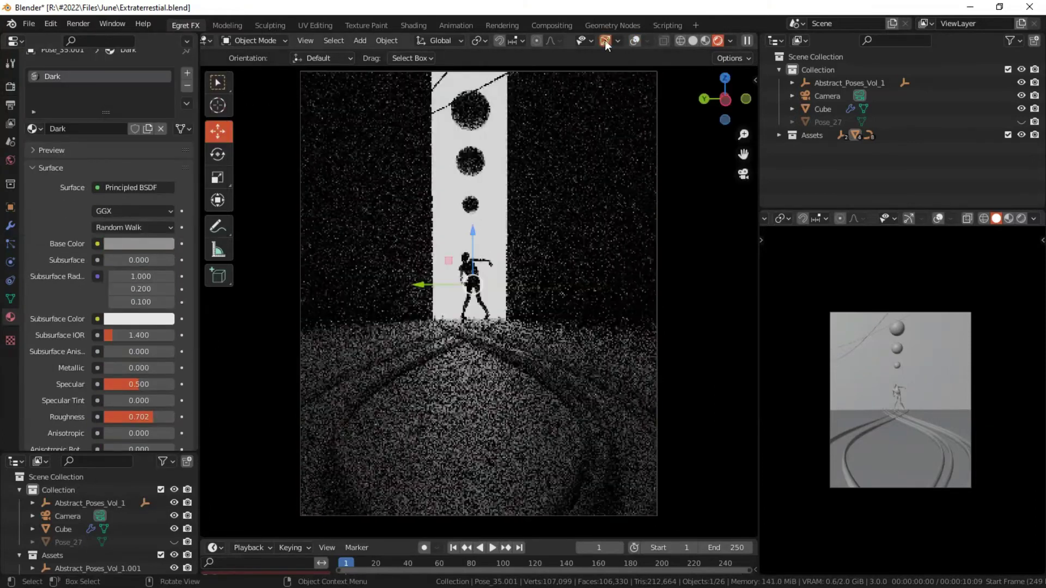
left_click(635, 40)
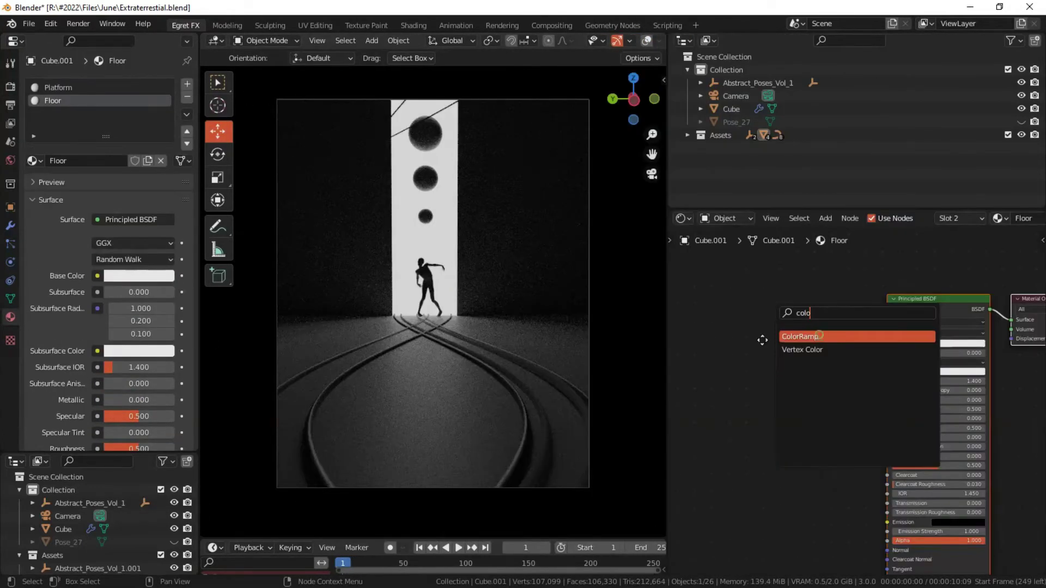
Add a ColorRamp node to the Floor material and connect its color to the Principled BSDF's Roughness
left_click(820, 336)
left_click(833, 301)
left_click_drag(804, 310, 893, 408)
mouse_move(775, 414)
middle_mouse_down()
mouse_move(816, 411)
mouse_move(860, 388)
middle_mouse_up()
scroll(638, 37, "down", 4)
left_click(638, 40)
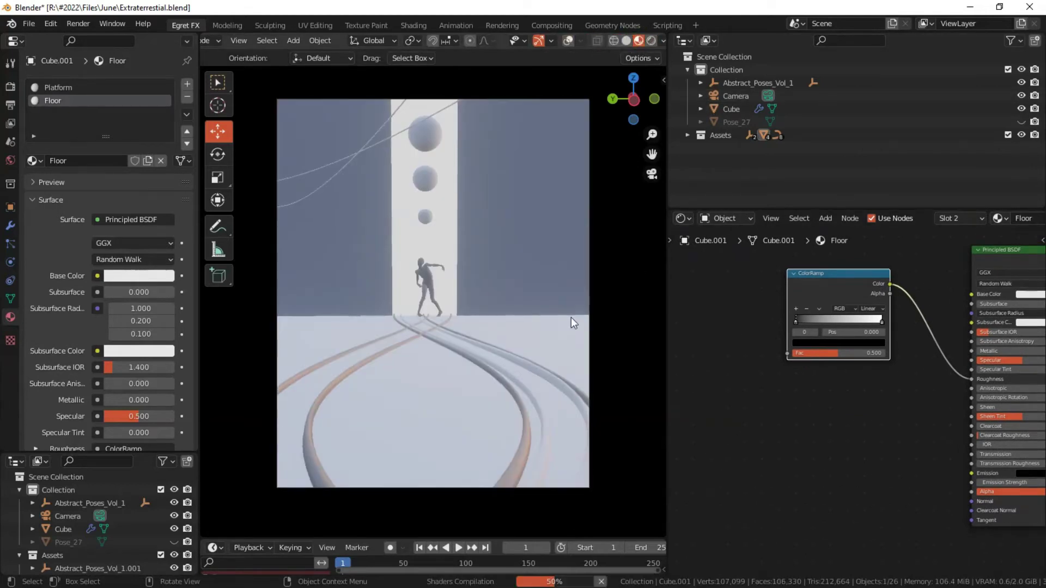
Set the Floor material's base color to white
key("KP_0")
left_click(1027, 295)
left_click_drag(1036, 203, 1037, 229)
middle_click_drag(584, 302, 390, 339)
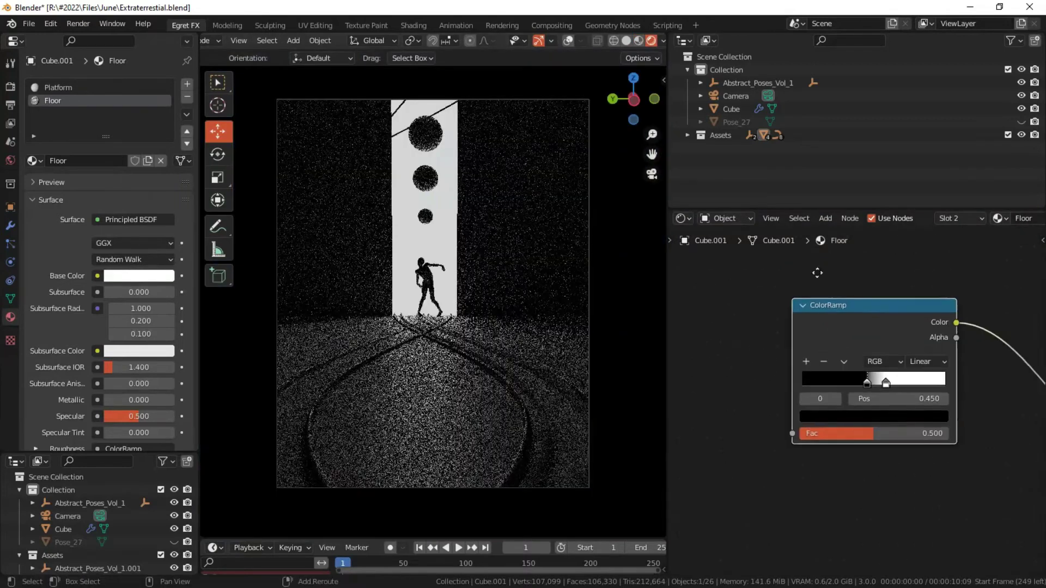
Add a Noise Texture with a scale of 26.8 and connect its color to the ColorRamp's factor
key("shift+a")
type("nois")
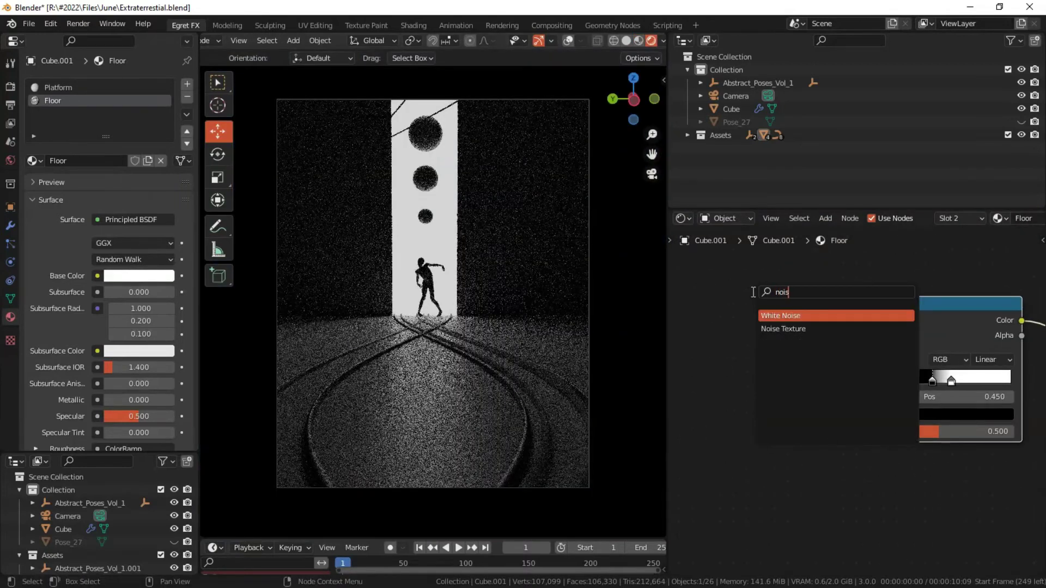
key("Return")
left_click(807, 312)
left_click_drag(814, 324, 858, 431)
left_click_drag(773, 376, 758, 376)
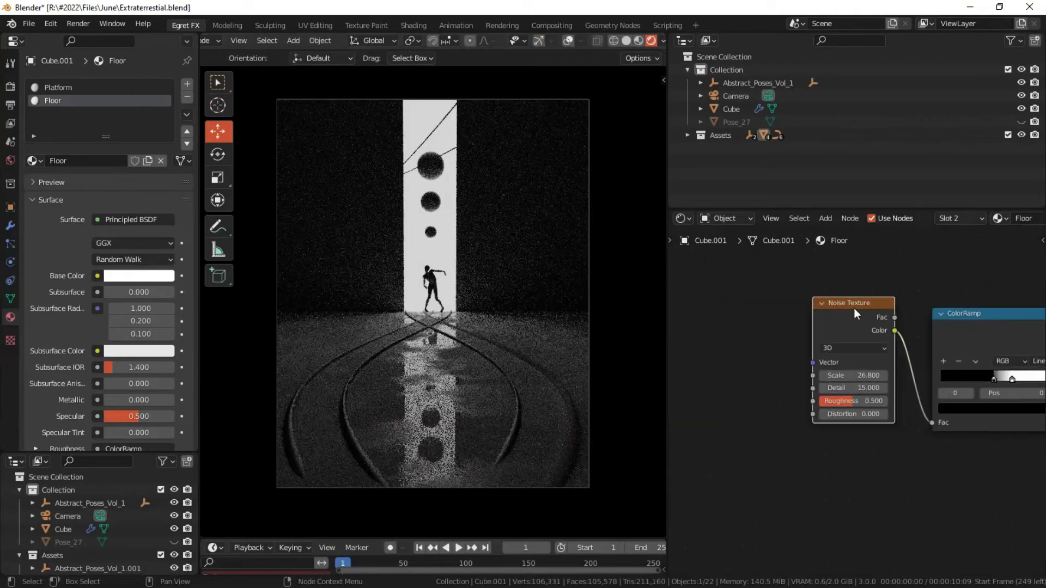
Add Texture Coordinate and Mapping nodes in front of the floor's Noise Texture
key("ctrl+t")
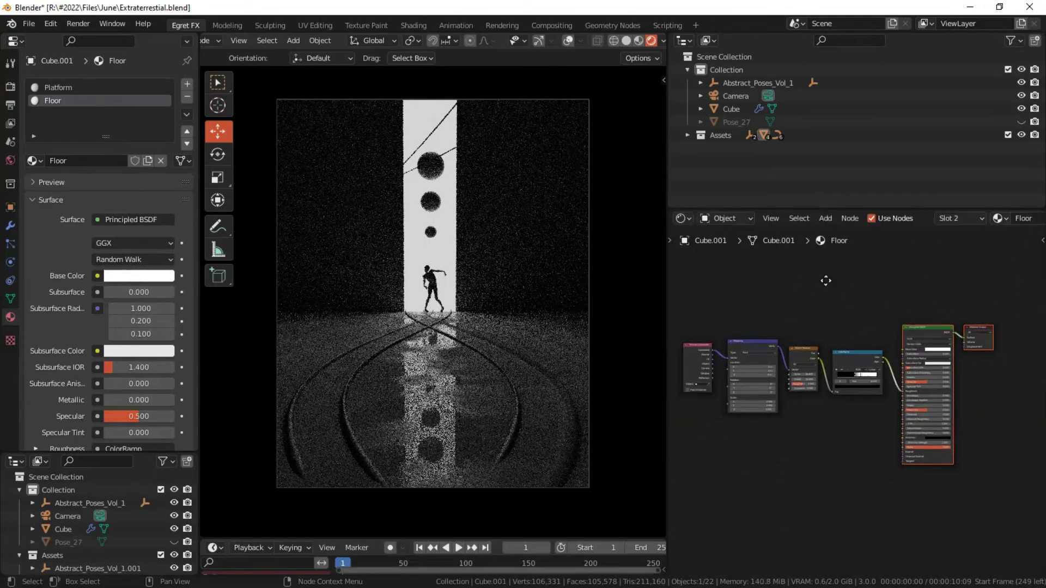
scroll(809, 300, "up", 1)
middle_click_drag(810, 299, 874, 290)
Replace the shader editor with a 3D viewport, select the figure, and snap the 3D cursor to it
left_click(682, 218)
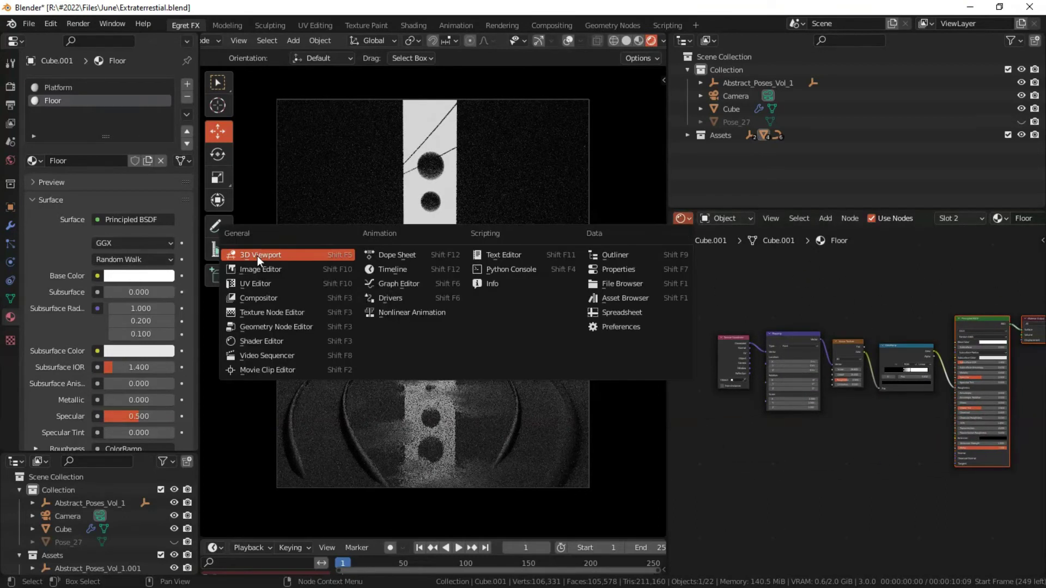
left_click(258, 250)
left_click(889, 315)
left_click(888, 315)
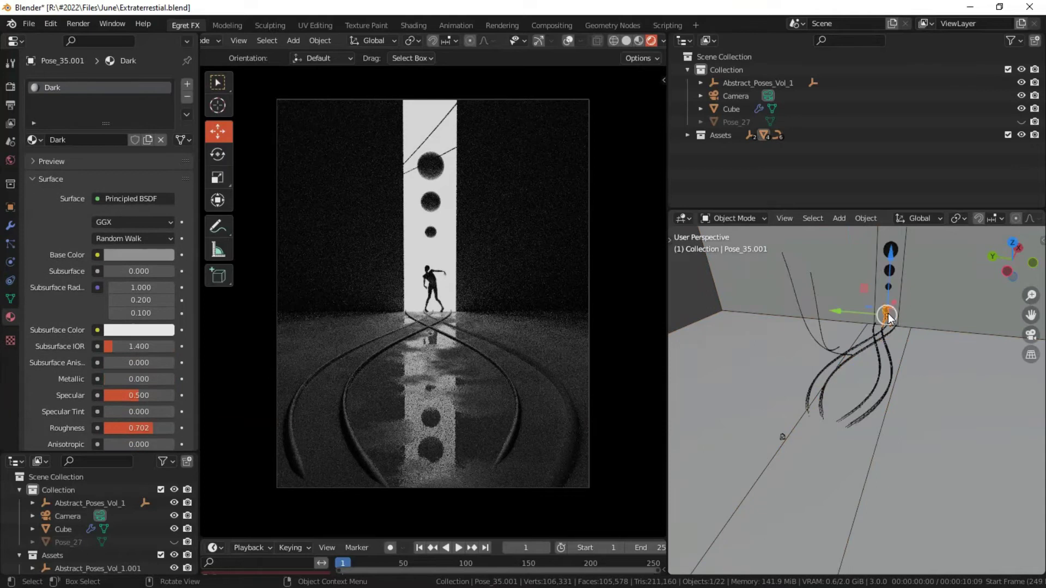
key("shift+s")
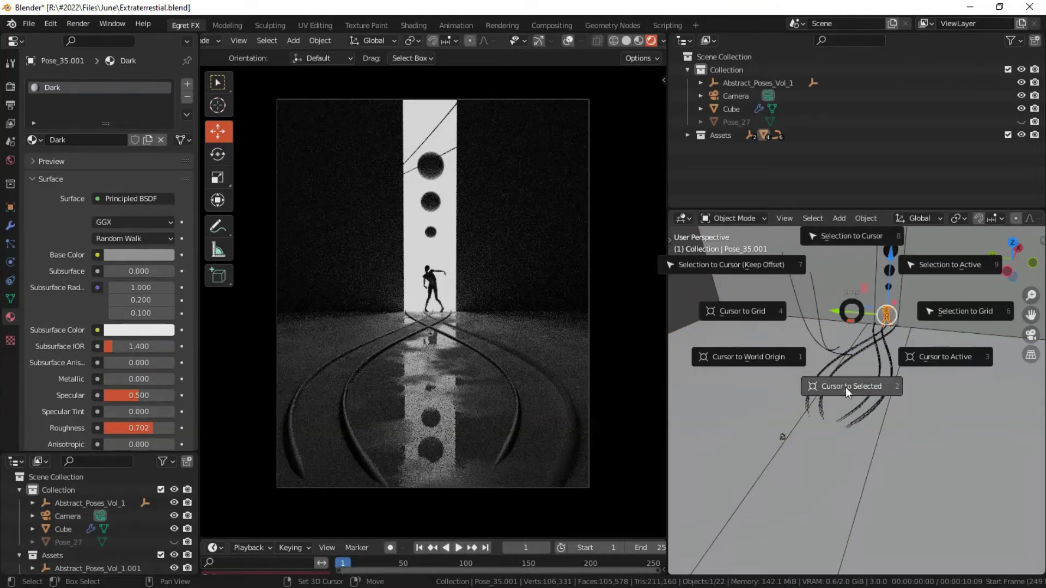
left_click(845, 387)
Add a cube at the 3D cursor and scale it up until it surrounds the figure, spheres and floor curves
key("shift+a")
mouse_move(796, 299)
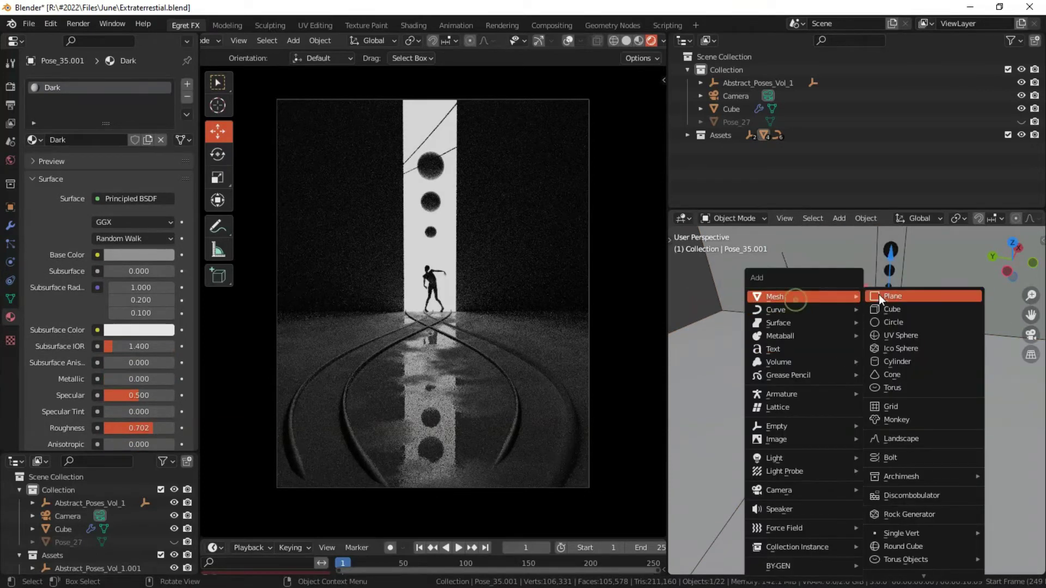
left_click(881, 310)
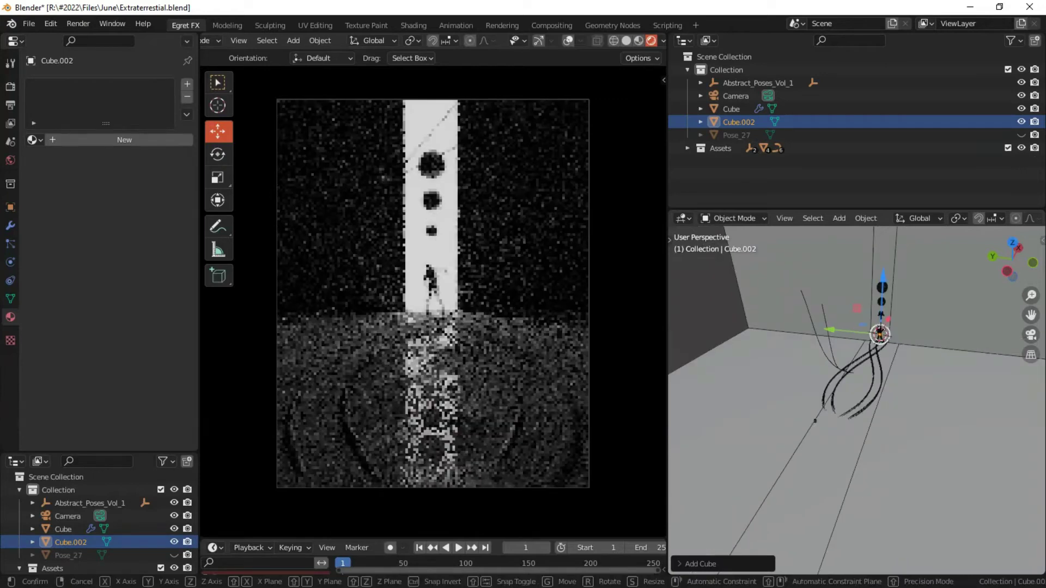
key("s")
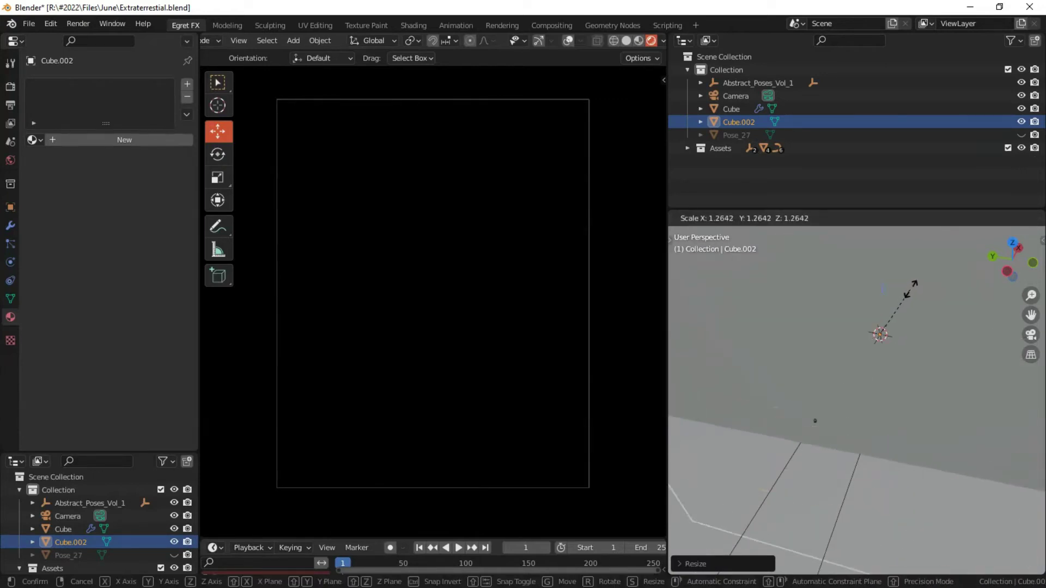
left_click(912, 287)
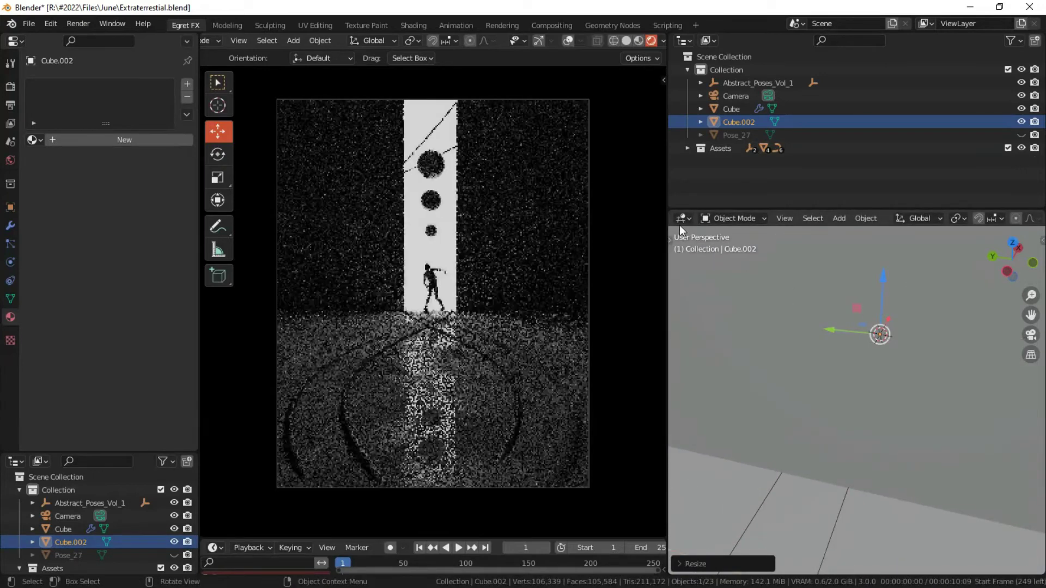
key("s")
left_click(921, 273)
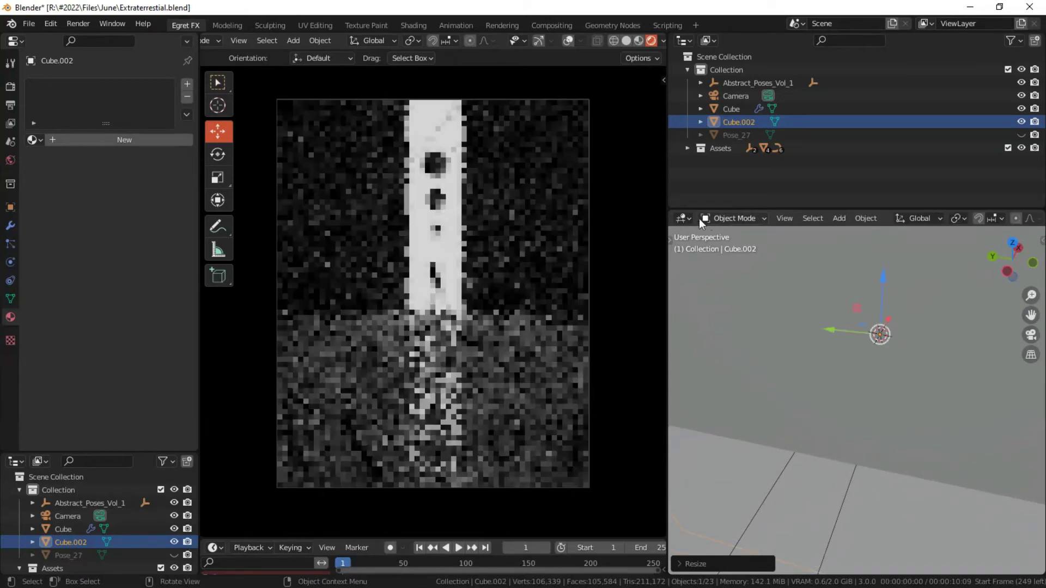
left_click(683, 217)
key("Escape")
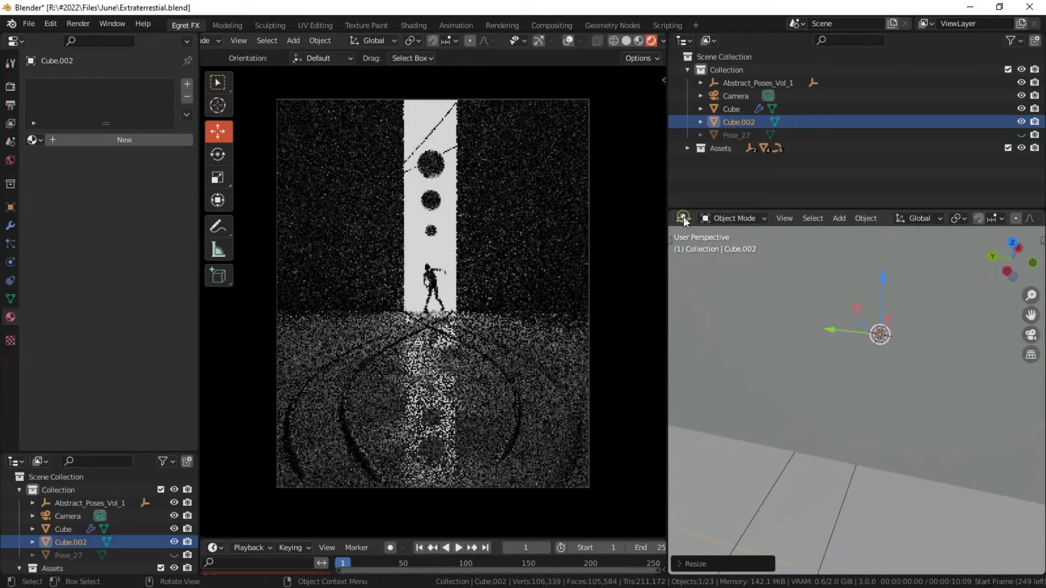
key("s")
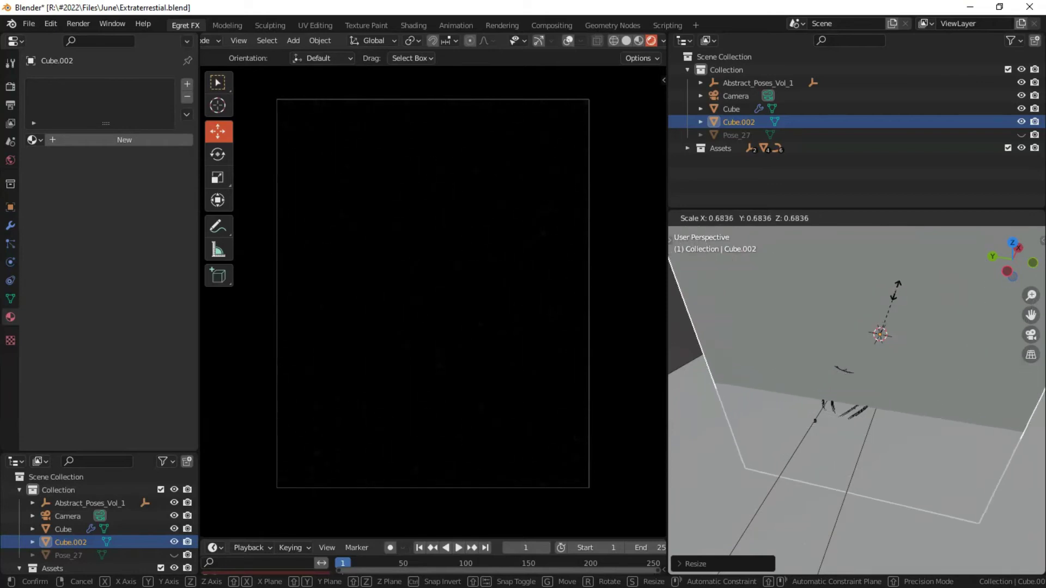
left_click(896, 287)
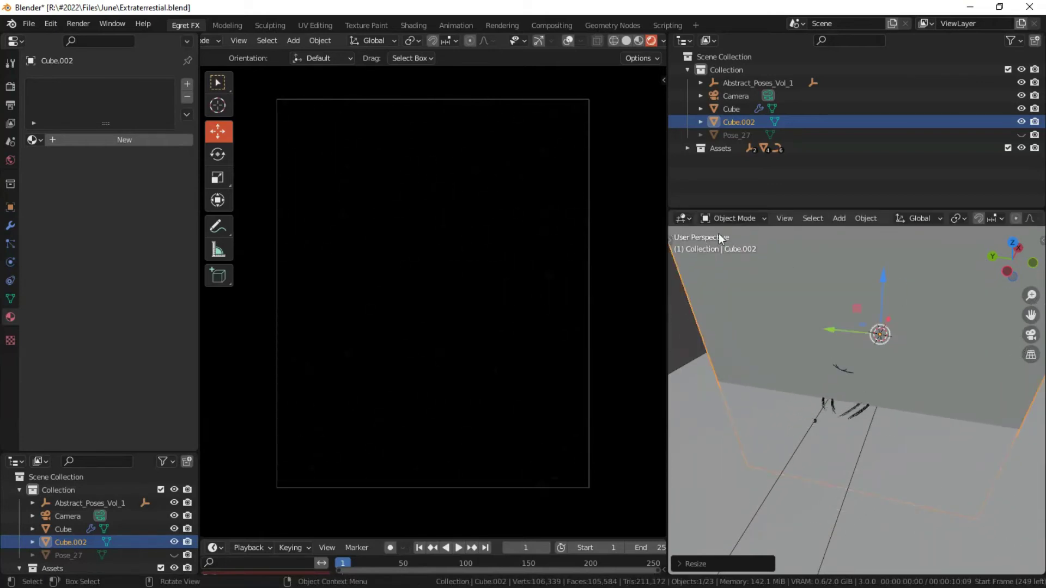
Move the large cube along the X axis, away from the 3D cursor in the negative direction
left_click(681, 218)
key("g")
key("x")
left_click(897, 359)
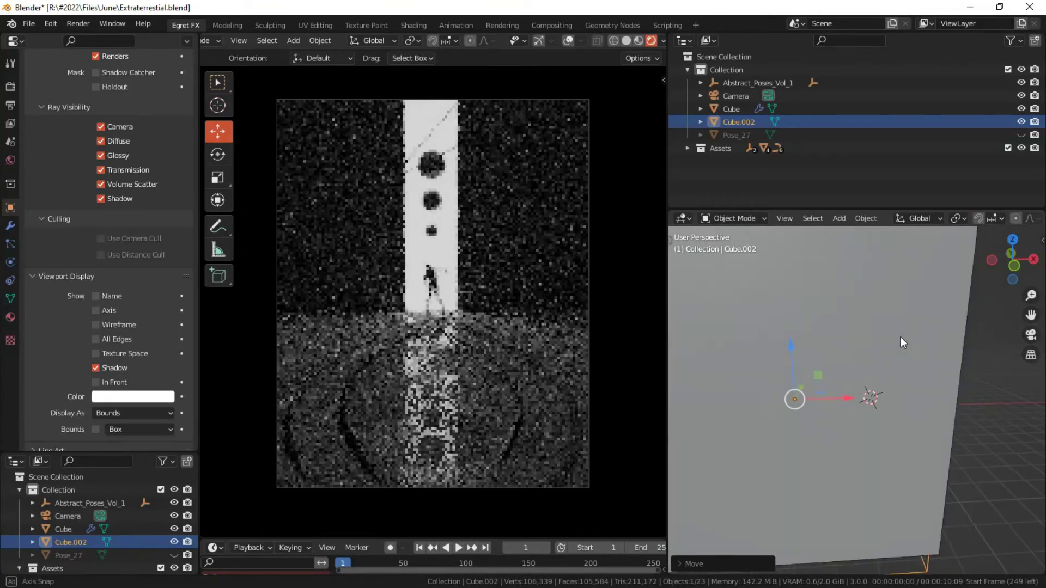
Switch the 3D viewport showing the large cube back to the shader editor and give the cube a new material named Volume
left_click(680, 218)
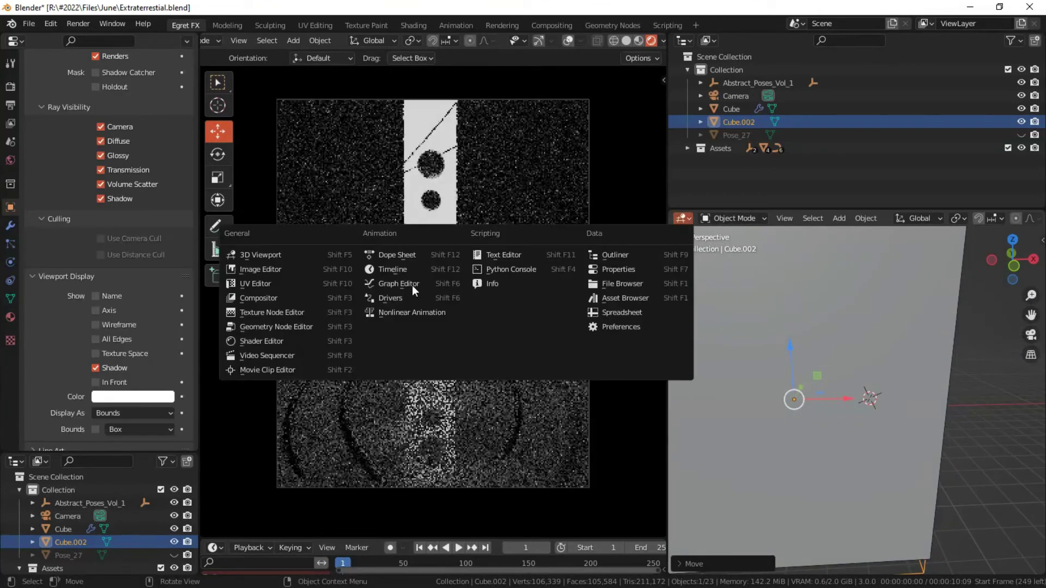
left_click(263, 335)
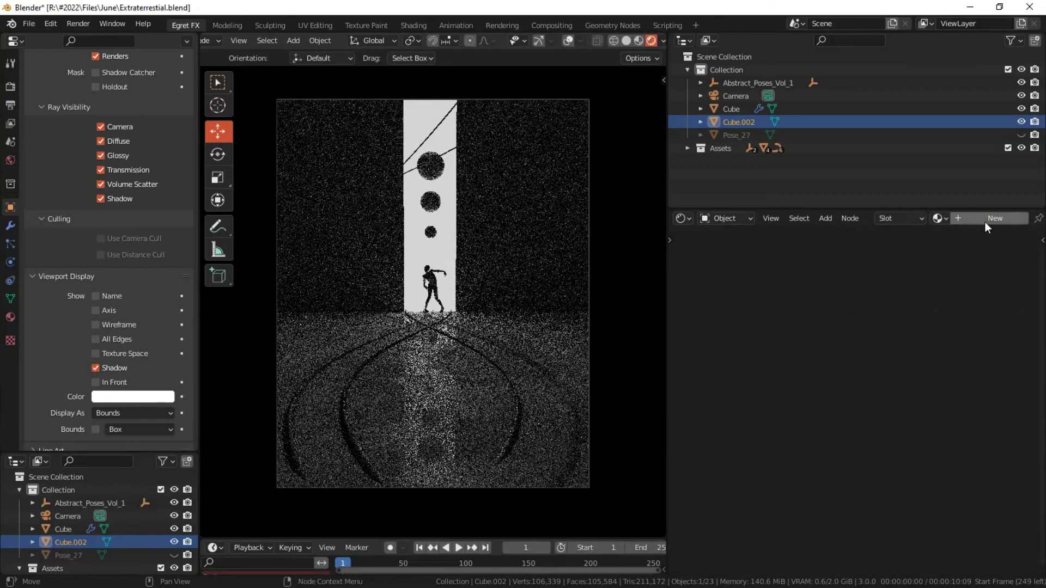
left_click(985, 220)
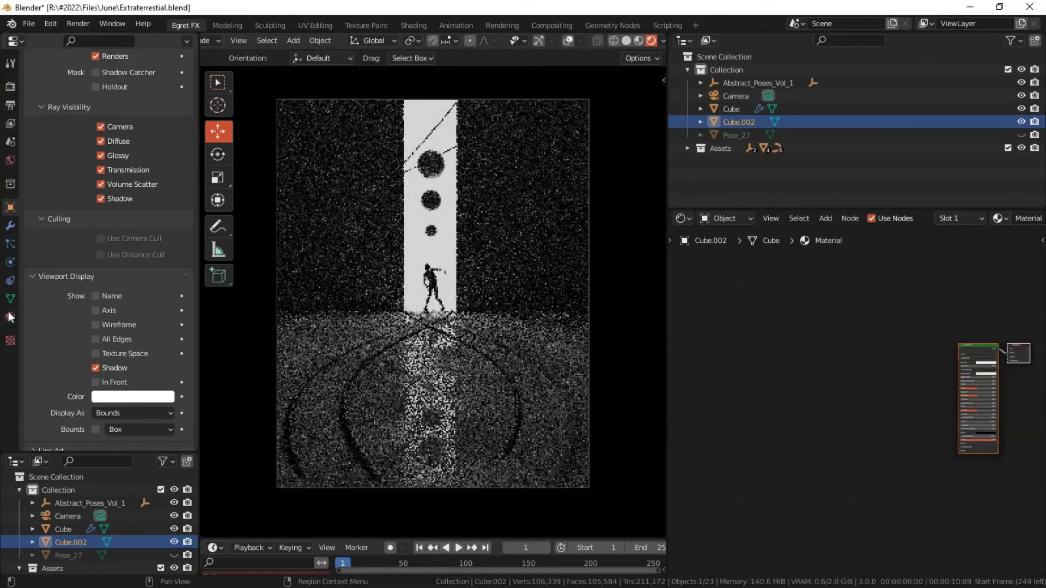
left_click(10, 317)
scroll(28, 237, "up", 15)
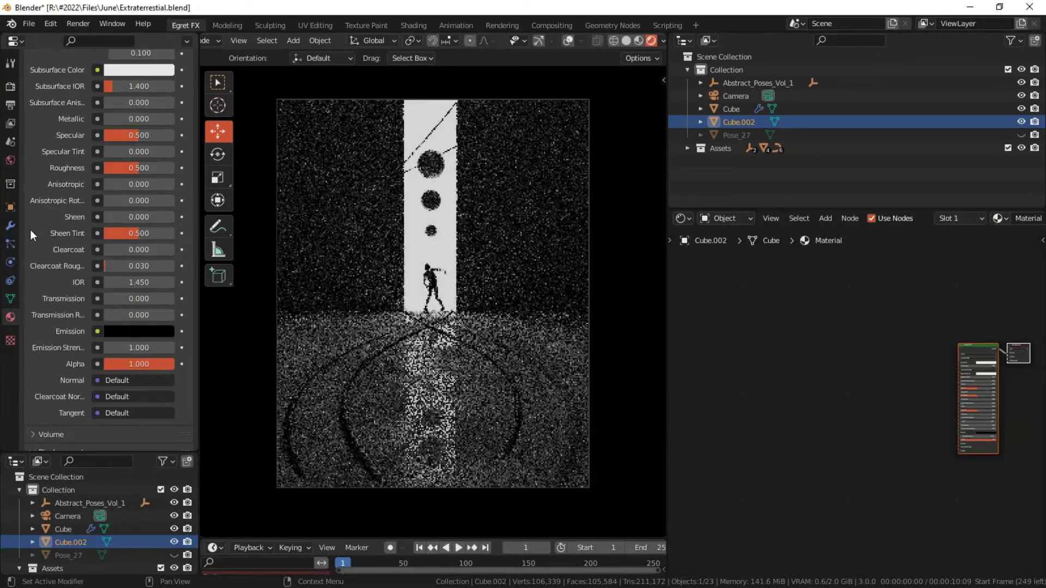
double_click(83, 137)
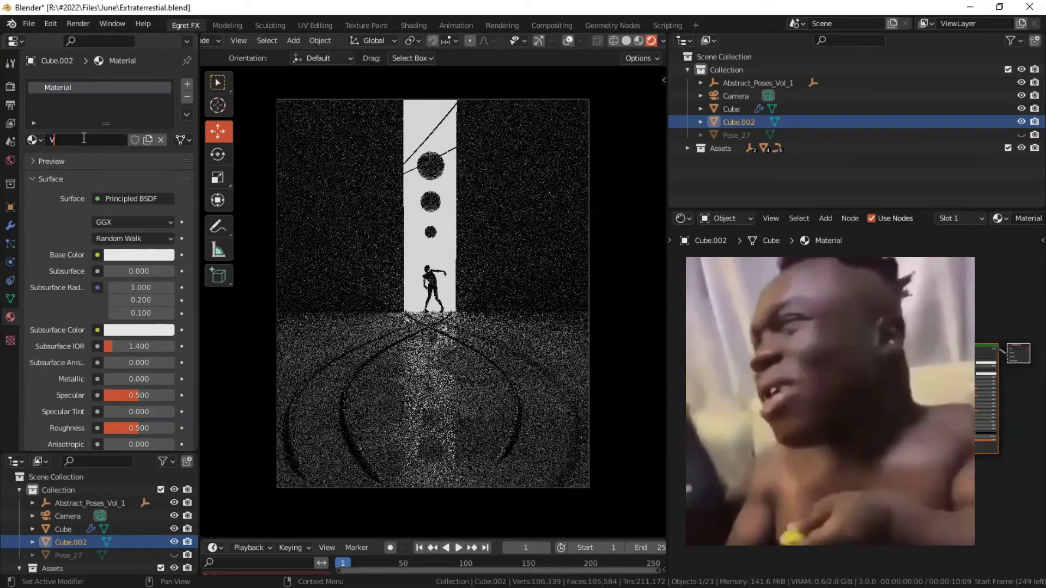
type("Volume")
key("Return")
Replace the Volume material's Principled BSDF with a Principled Volume node connected to the Material Output's Volume input
key("Home")
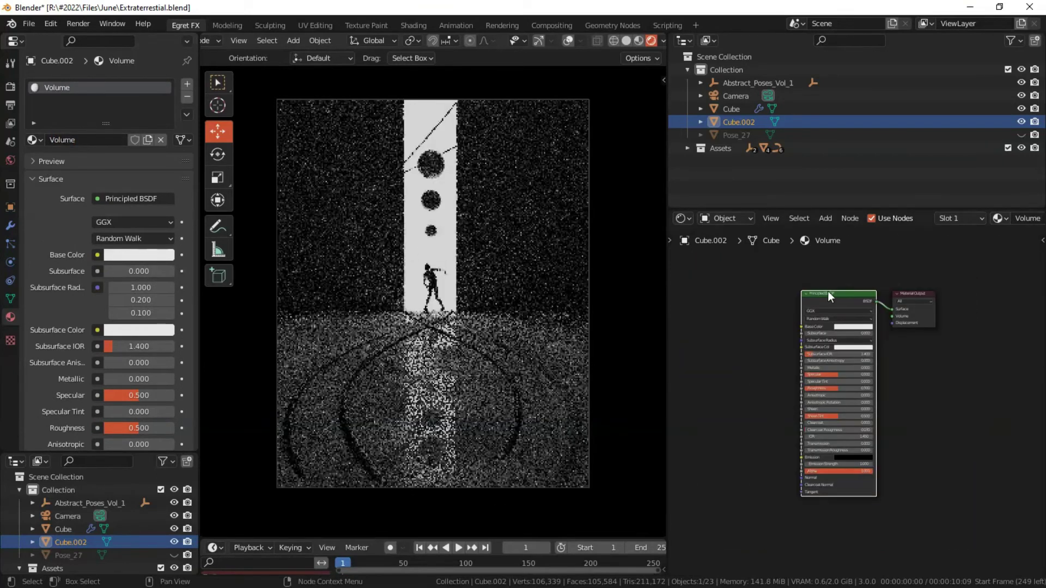
left_click(828, 292)
key("x")
scroll(826, 291, "up", 4)
middle_click_drag(821, 289, 777, 335)
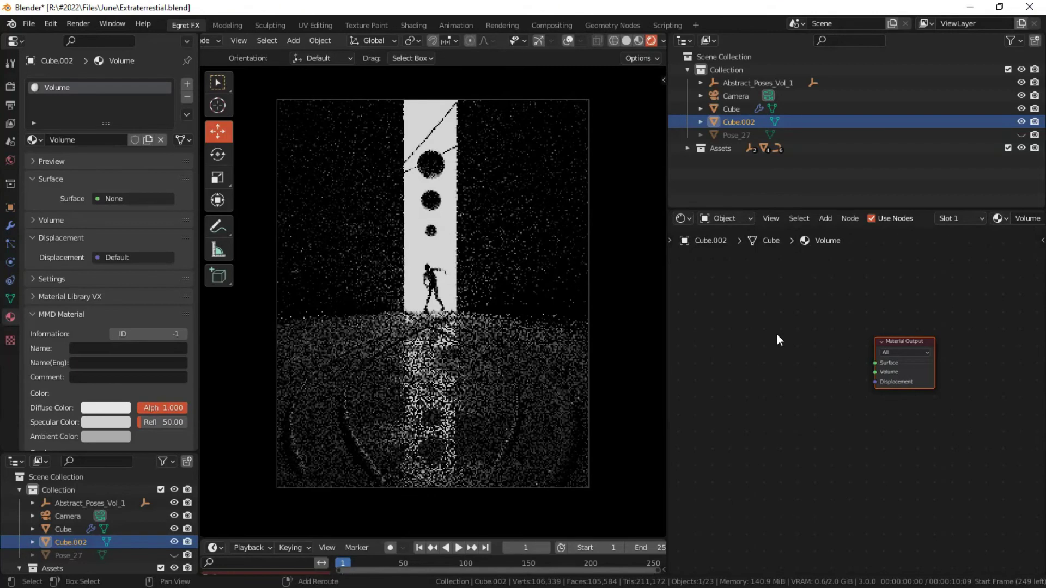
key("shift+a")
left_click(779, 337)
type("vol")
left_click(816, 384)
left_click(820, 344)
left_click_drag(826, 339, 874, 372)
Set the Principled Volume's density to 0.01, its anisotropy to 0.05 and its color to white
scroll(864, 278, "up", 3)
left_click(846, 370)
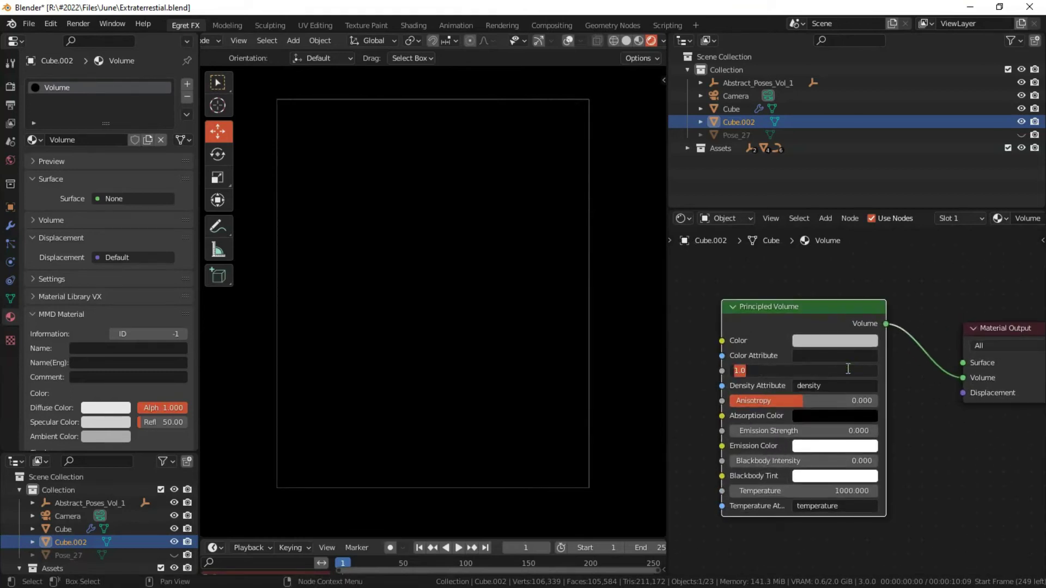
type(".01")
key("Return")
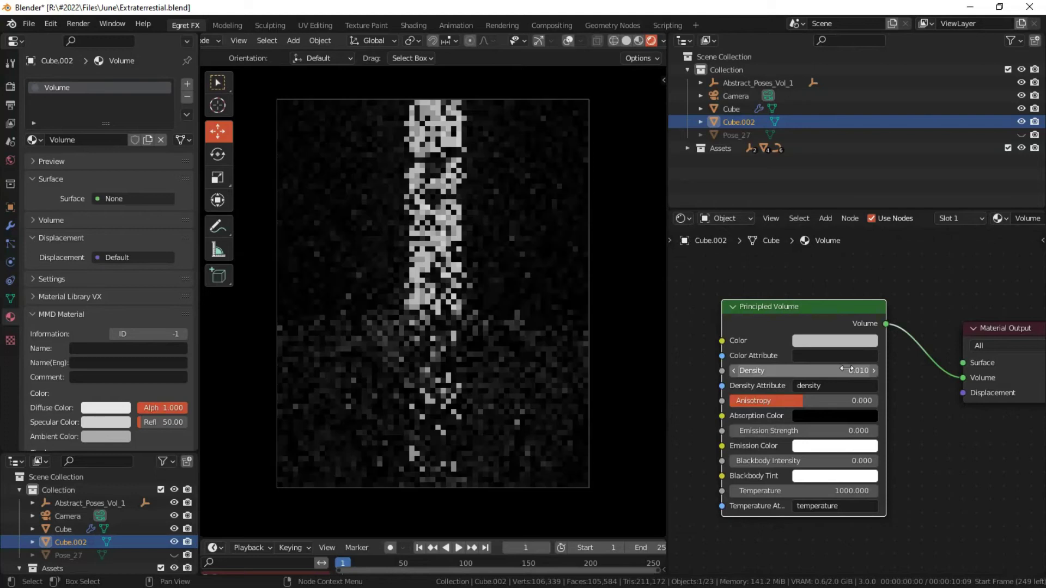
left_click(833, 342)
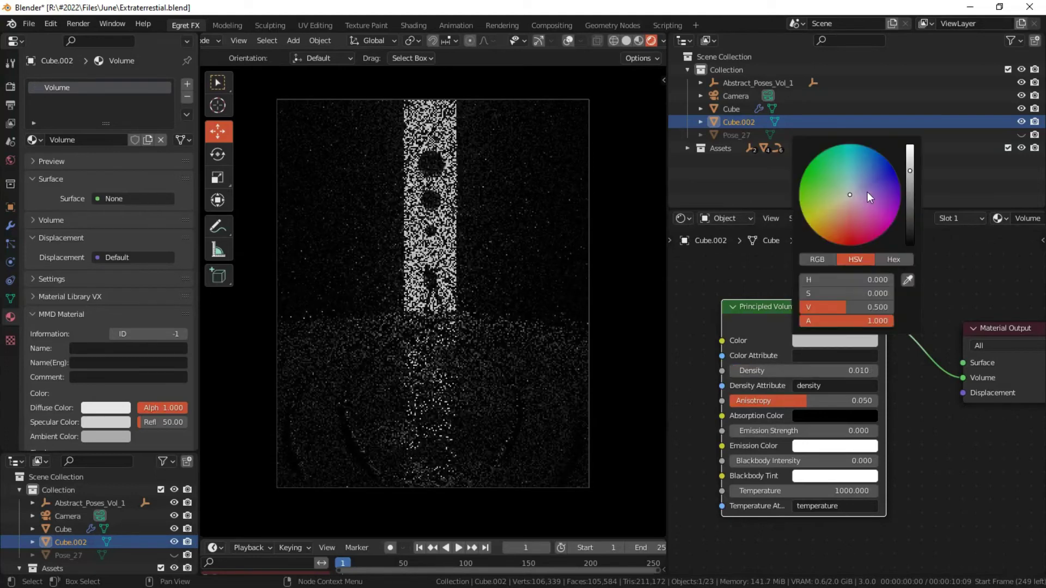
left_click_drag(910, 175, 910, 146)
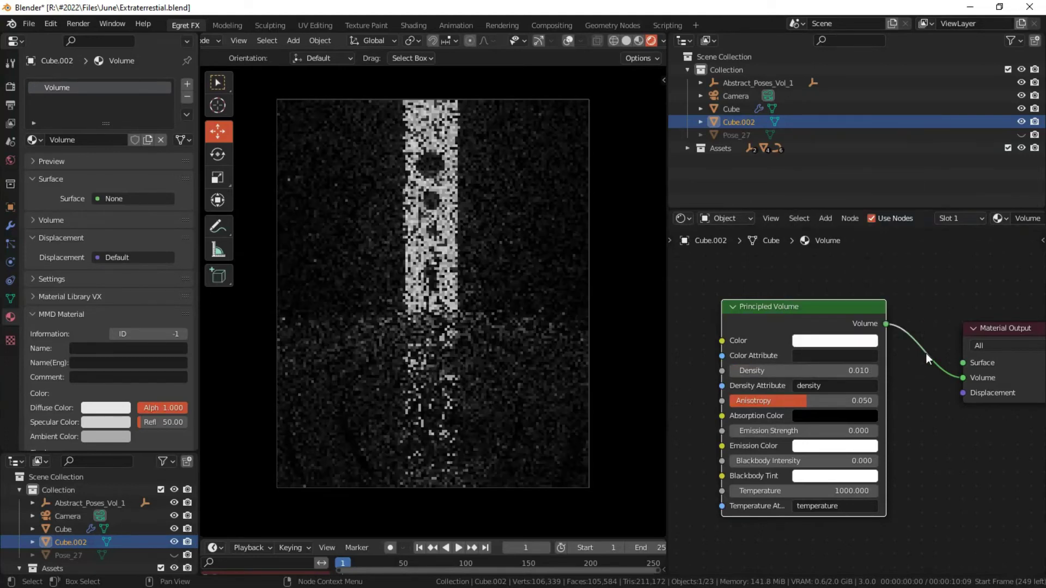
Try a darker grey volume color with value 0.221 and return it to white with value 1
left_click(861, 342)
left_click_drag(910, 180, 909, 195)
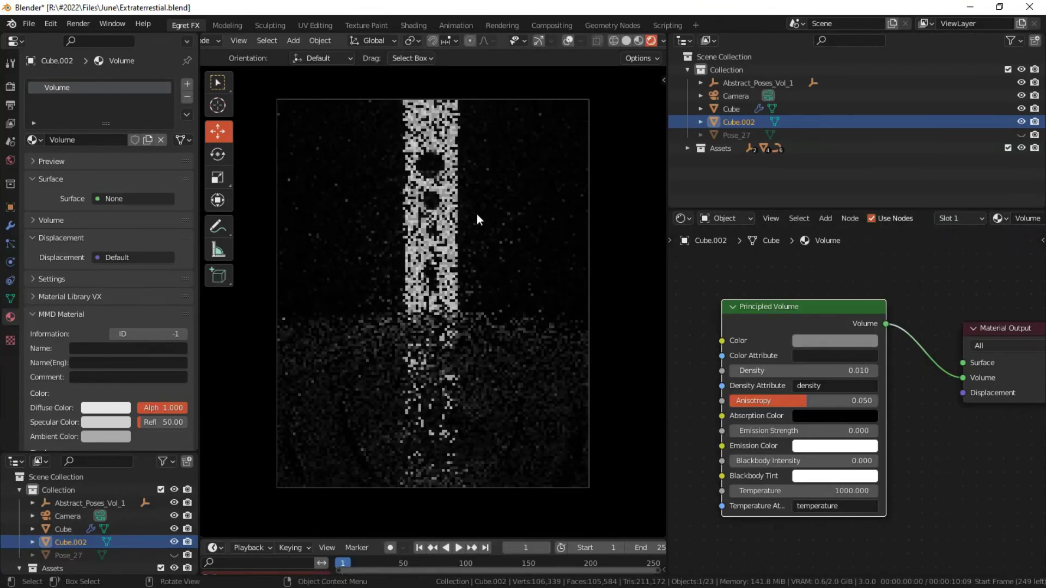
left_click(850, 341)
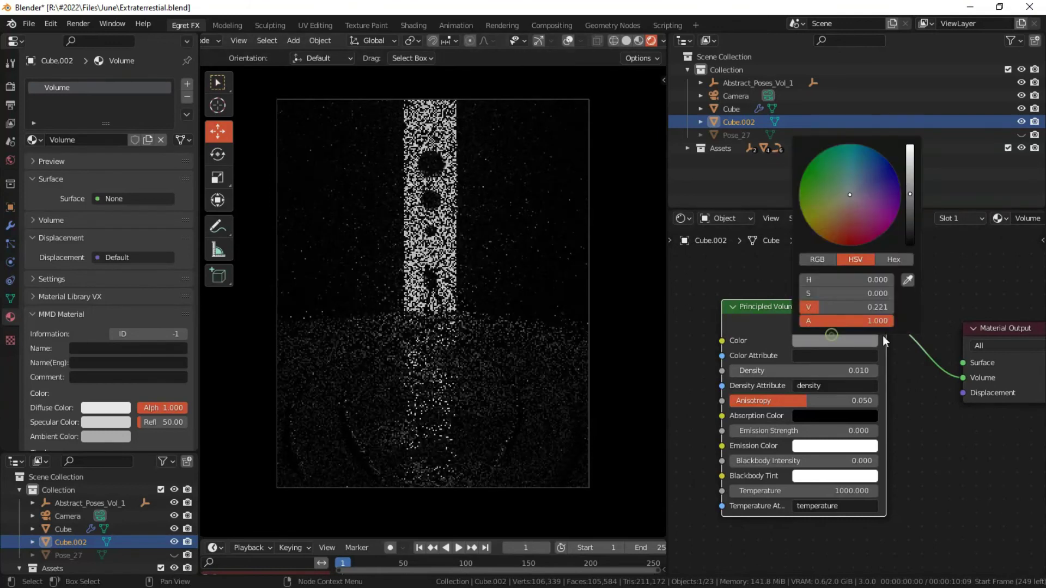
left_click_drag(909, 196, 909, 146)
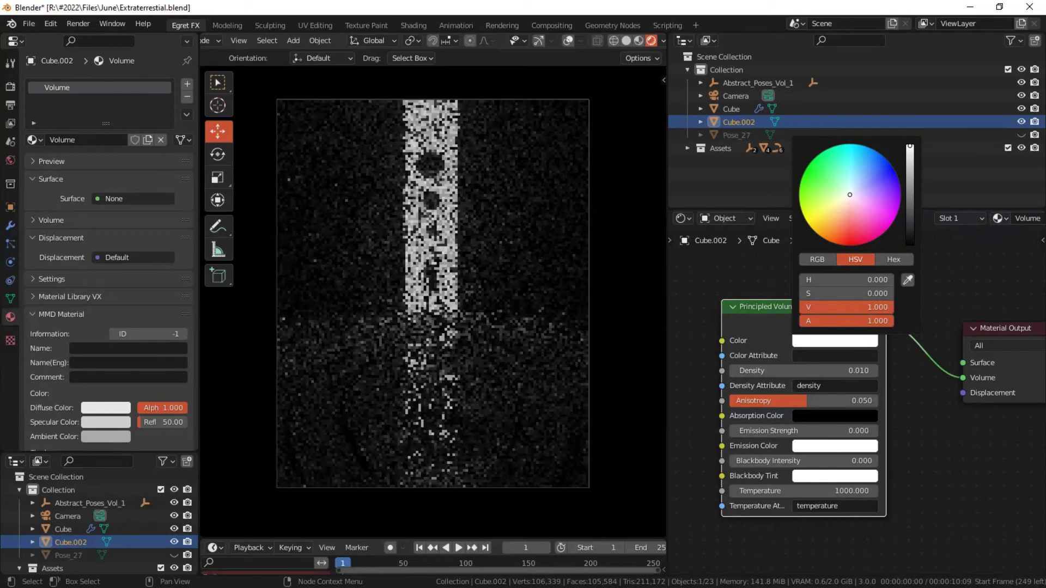
Select the glowing plane behind the doorway and set its emission strength to 4 after trying 10
scroll(98, 518, "down", 5)
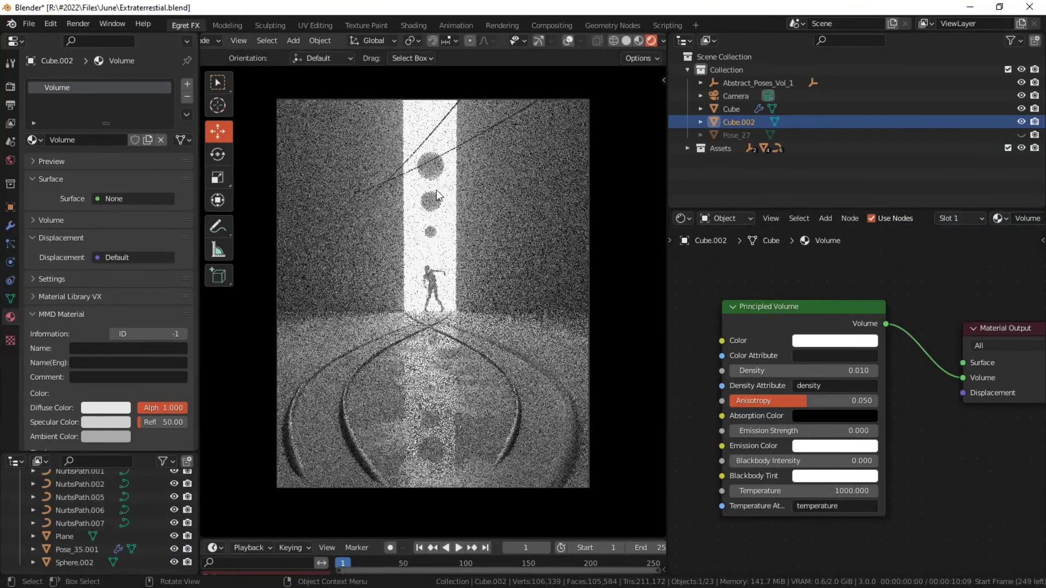
left_click(452, 208)
left_click(138, 238)
type("10")
key("Return")
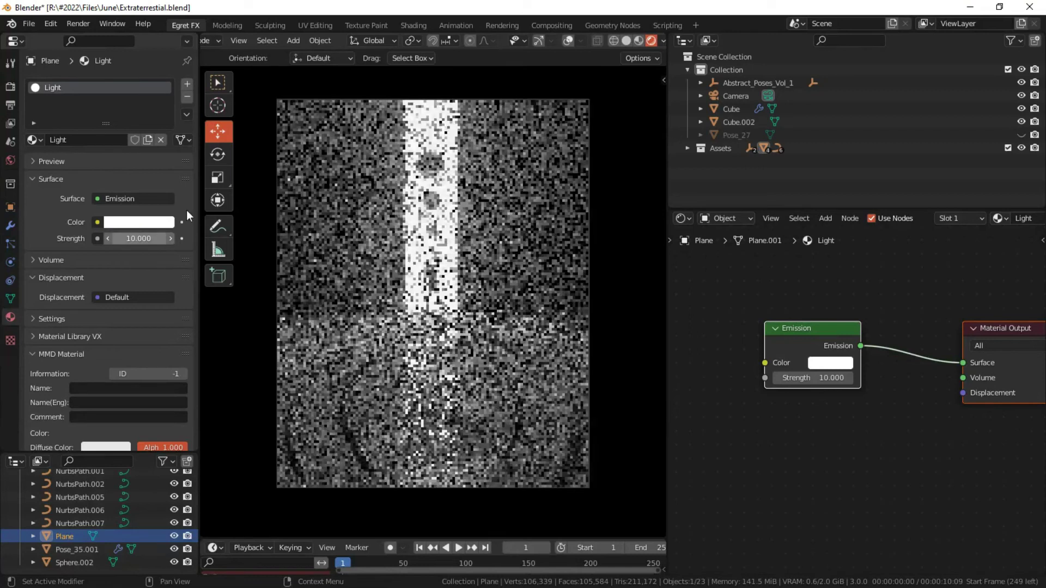
left_click(128, 238)
type("4")
key("Return")
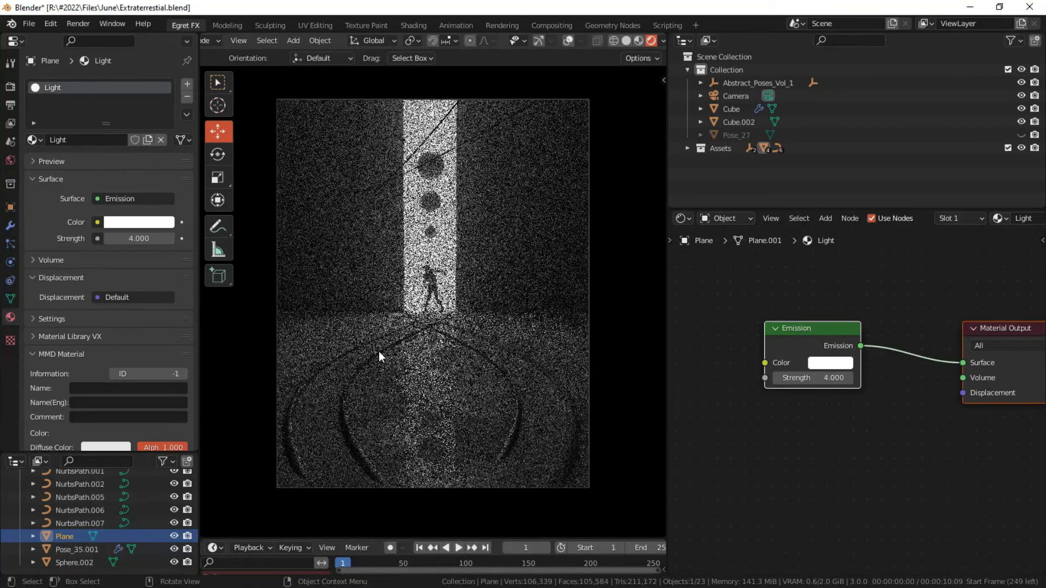
Select the floor object and darken the Floor material's base color to a grey with value 0.169
left_click(378, 387)
left_click(744, 377)
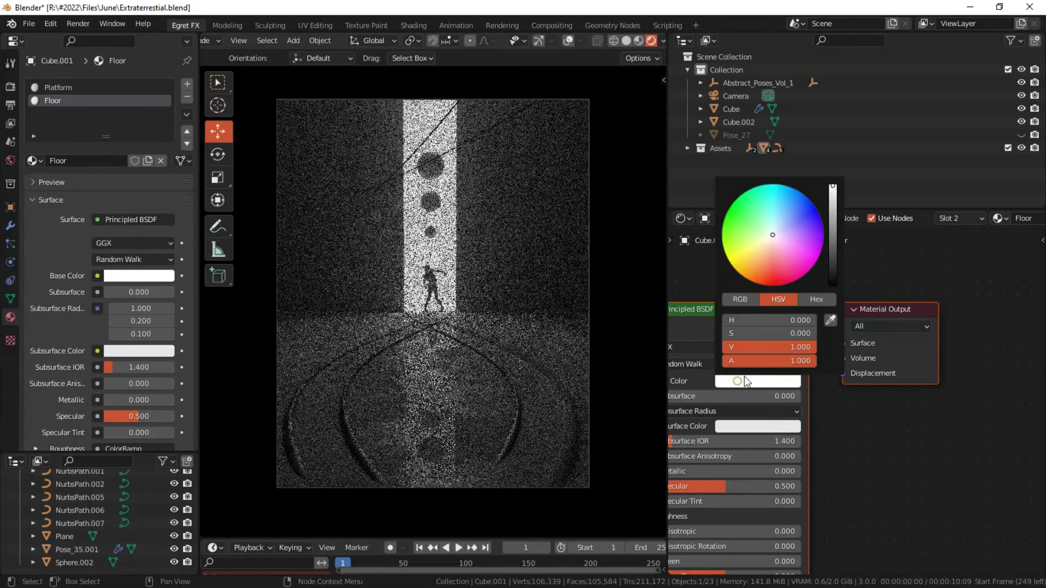
left_click_drag(835, 202, 832, 240)
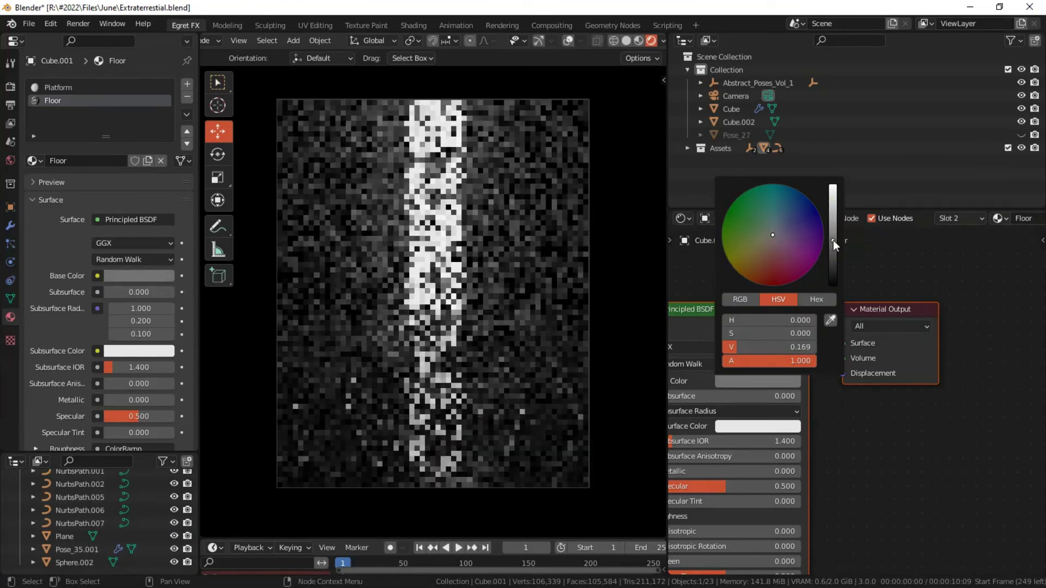
Start a full render of the scene from the camera
scroll(877, 409, "down", 1)
middle_click_drag(784, 296, 871, 277)
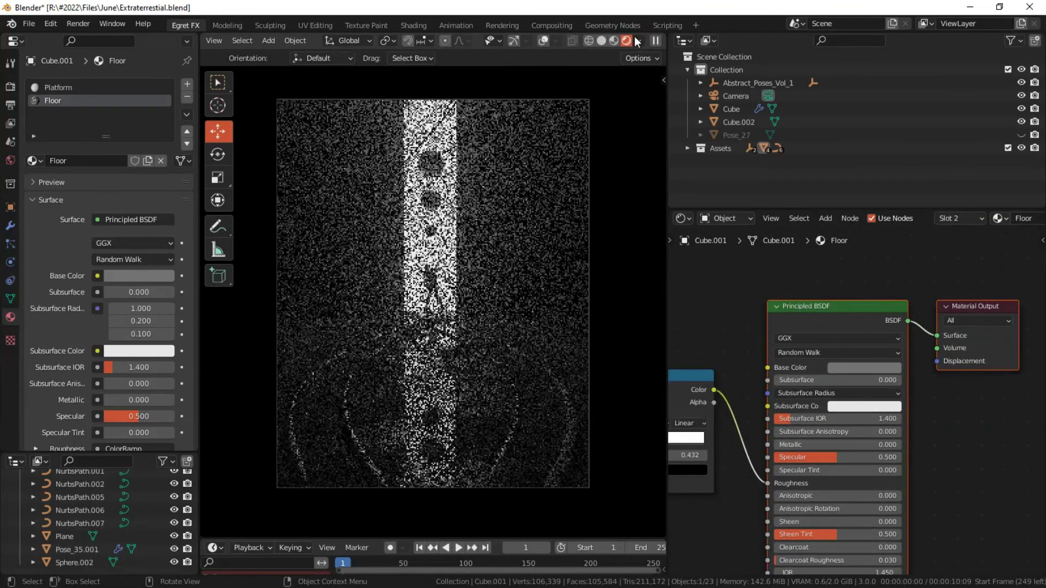
key("F12")
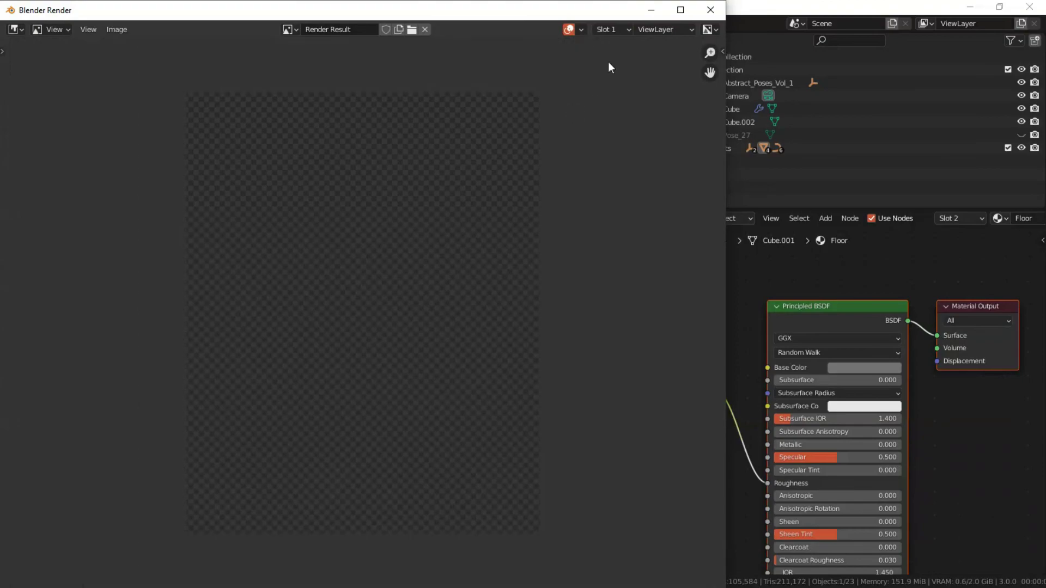